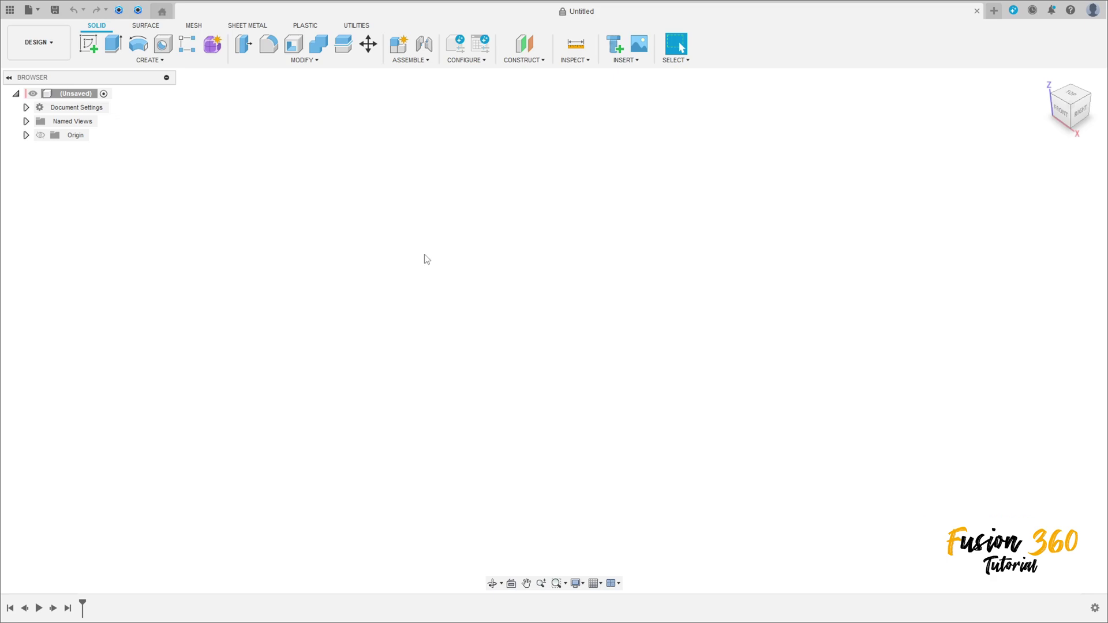
Start a new sketch on the top (XY) origin plane.
left_click(88, 44)
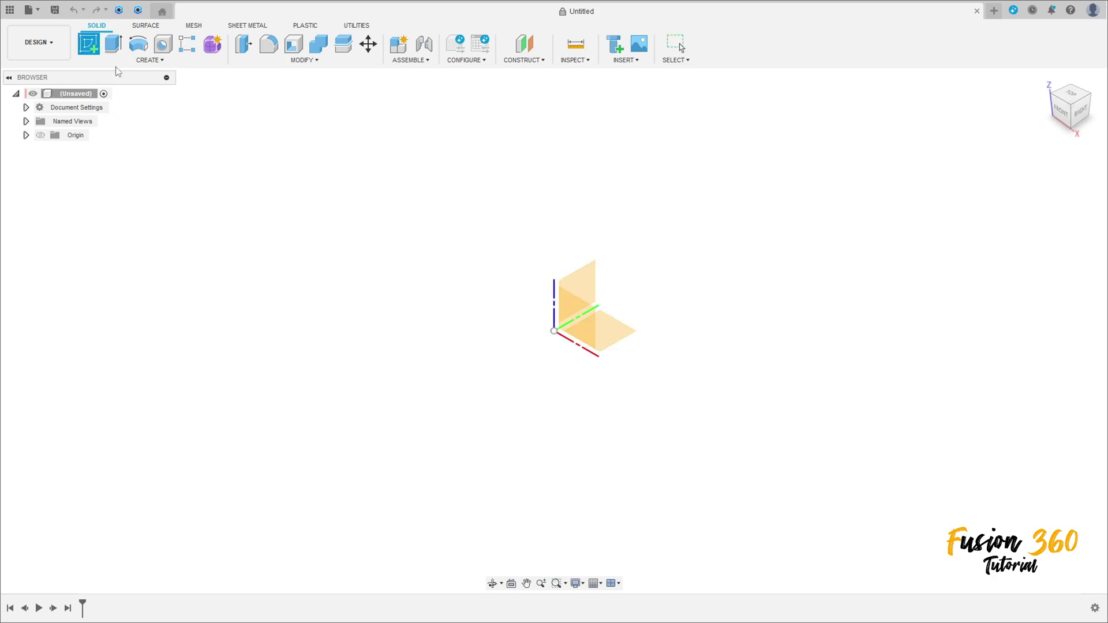
left_click(617, 332)
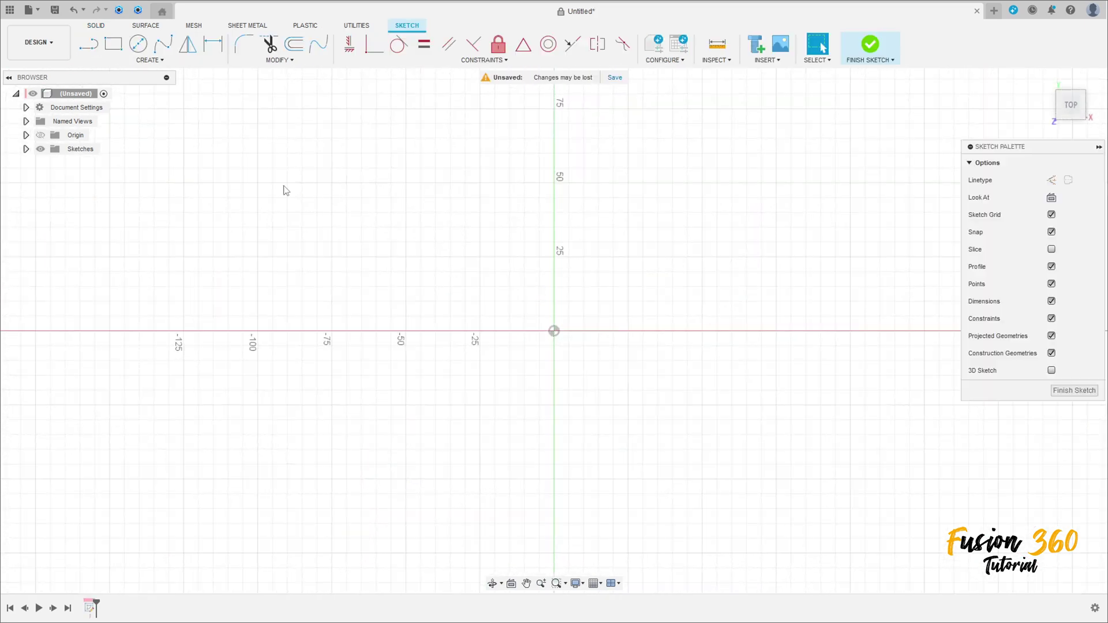
Sketch a center-to-center slot right of the origin, 50 mm long and 40 mm wide.
left_click(150, 60)
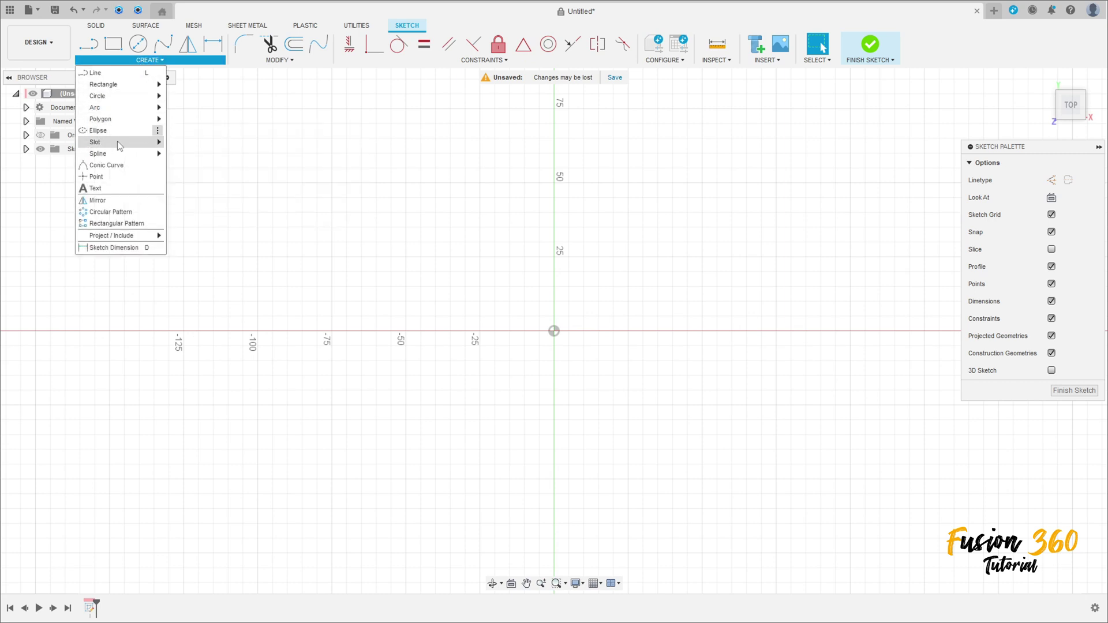
mouse_move(135, 144)
left_click(190, 144)
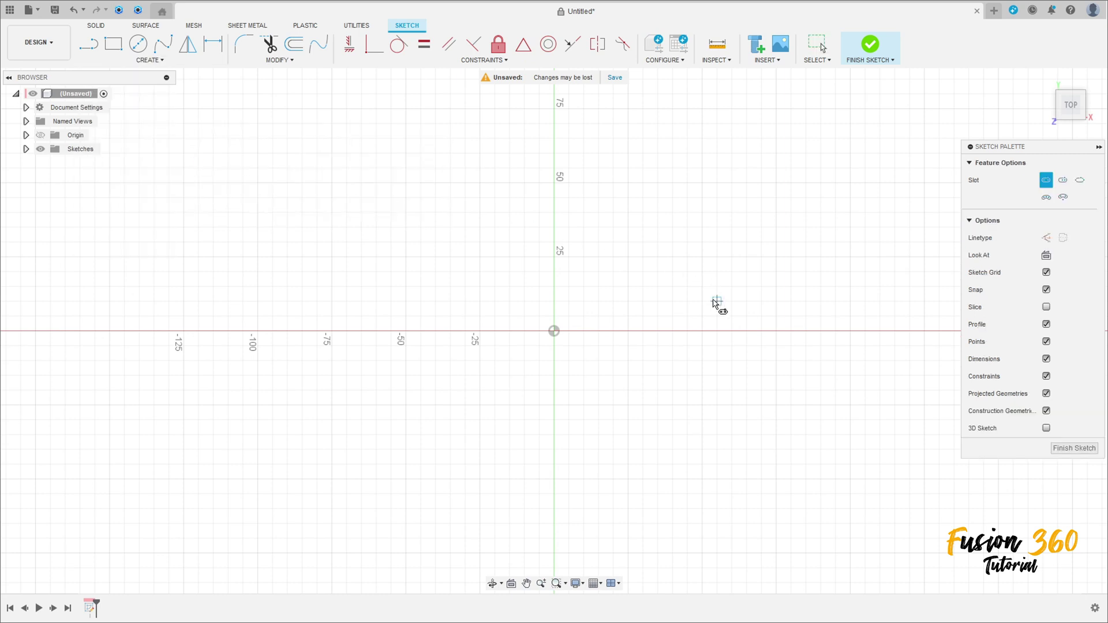
left_click(702, 332)
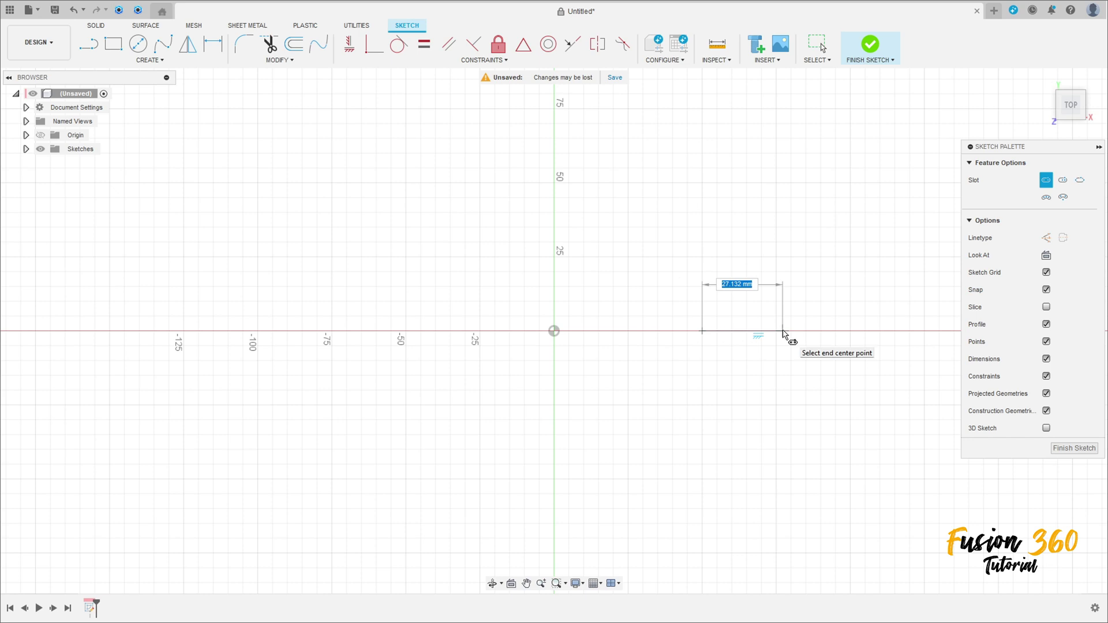
type("50")
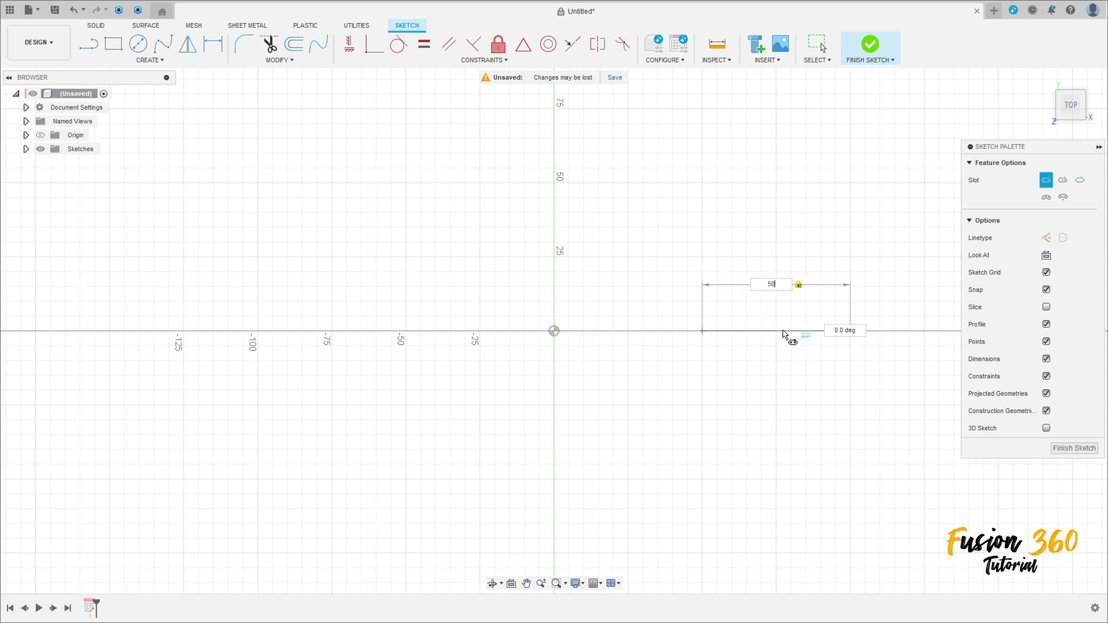
key("Return")
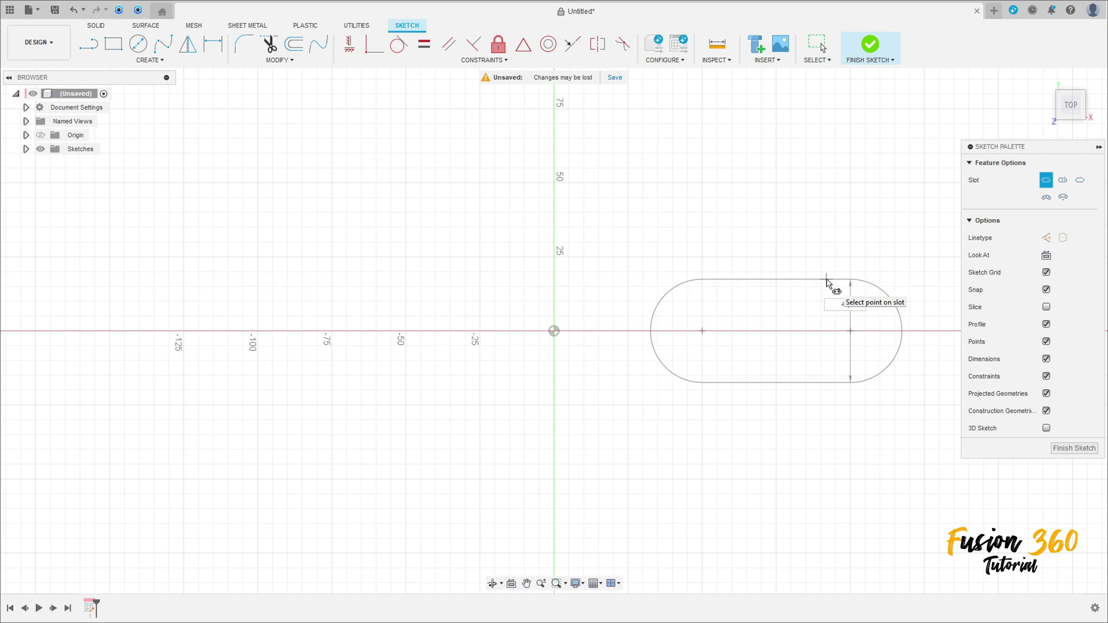
left_click(796, 389)
scroll(710, 398, "down", 3)
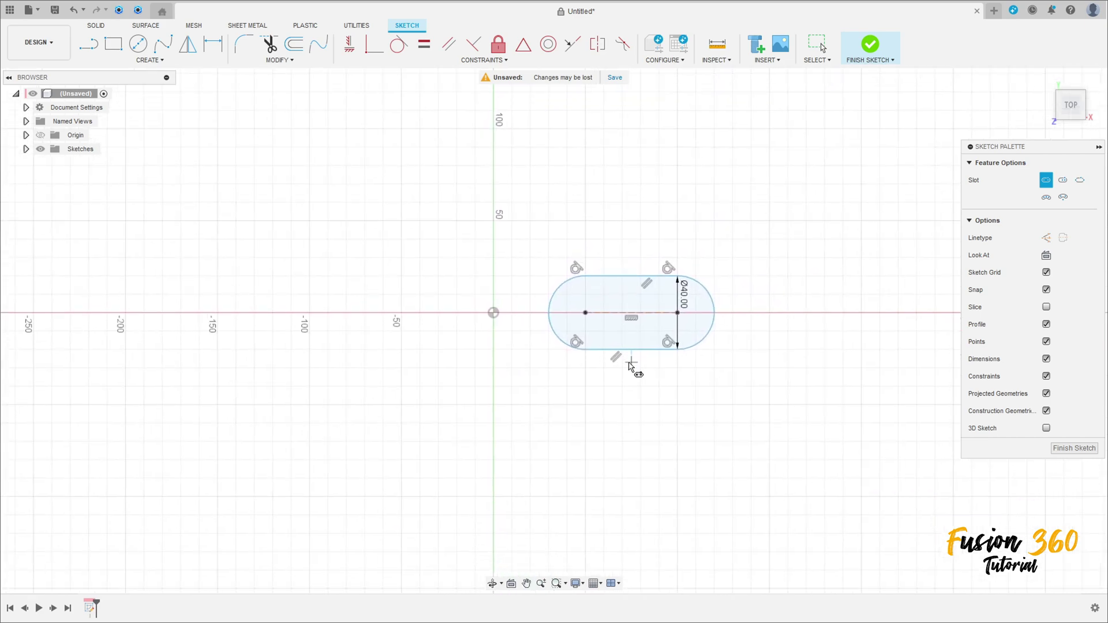
key("Escape")
Dimension the slot's left centre 120 mm from the origin and its centre spacing at 50 mm.
left_click(213, 44)
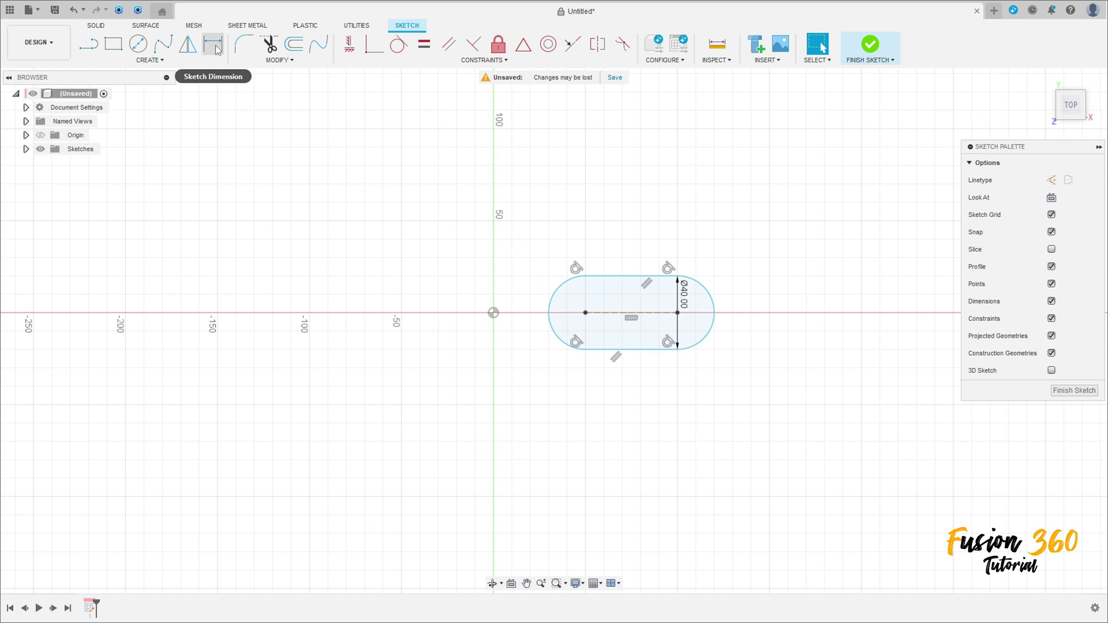
left_click(586, 313)
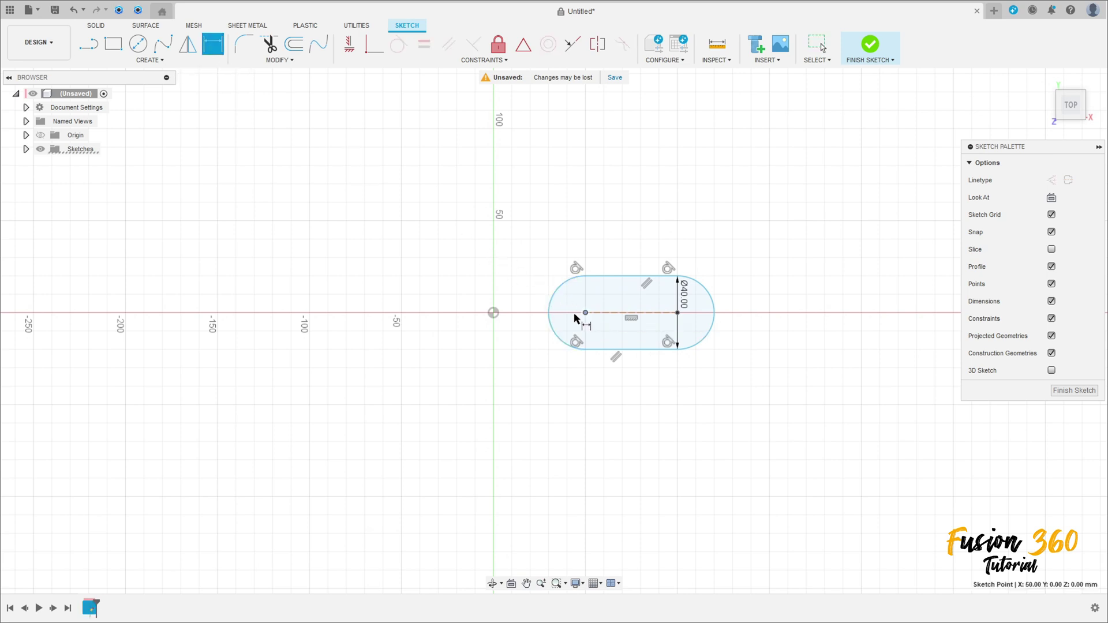
left_click(493, 313)
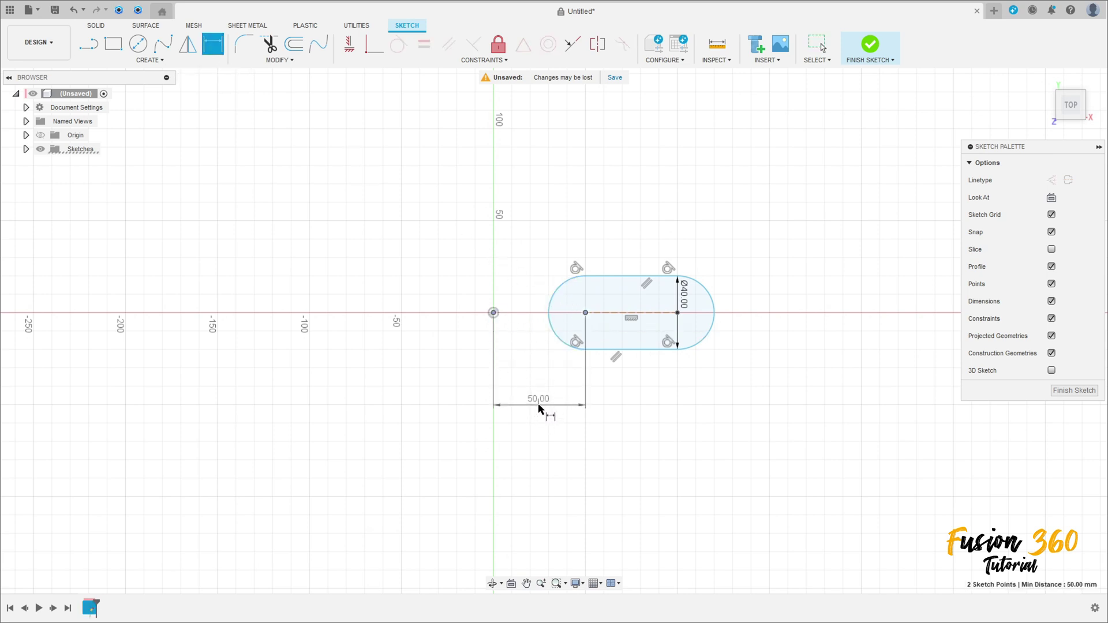
left_click(541, 406)
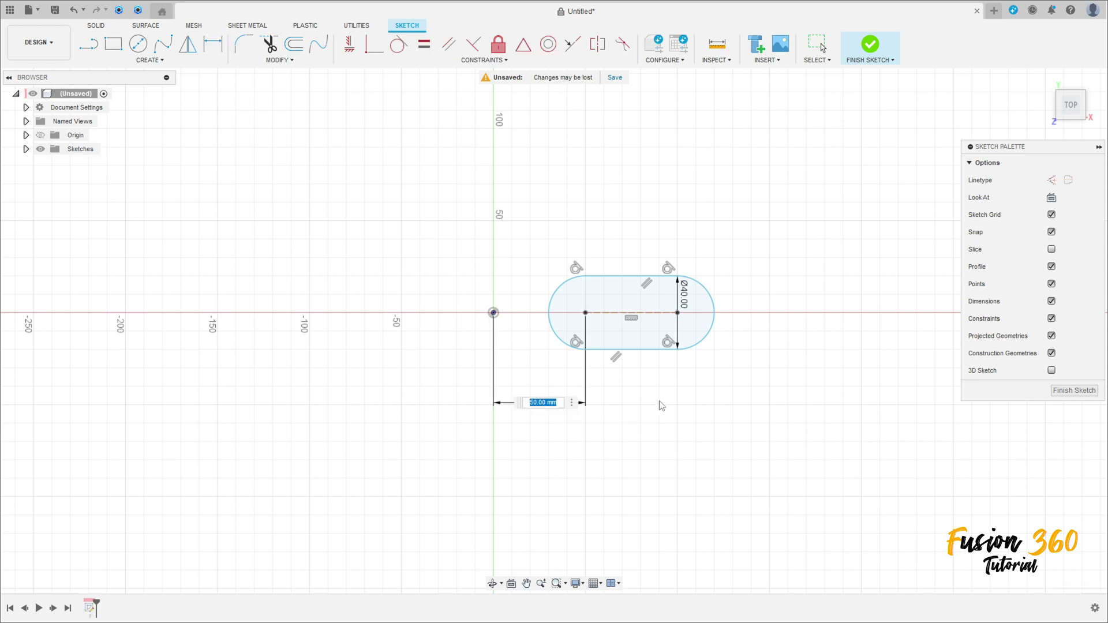
type("120")
key("Return")
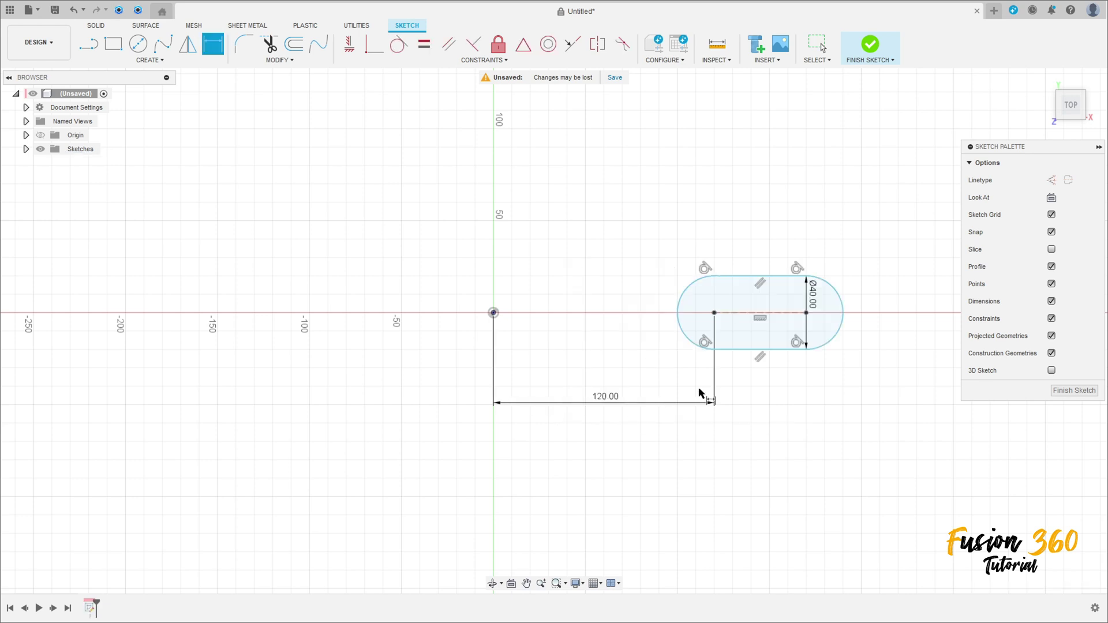
left_click(775, 313)
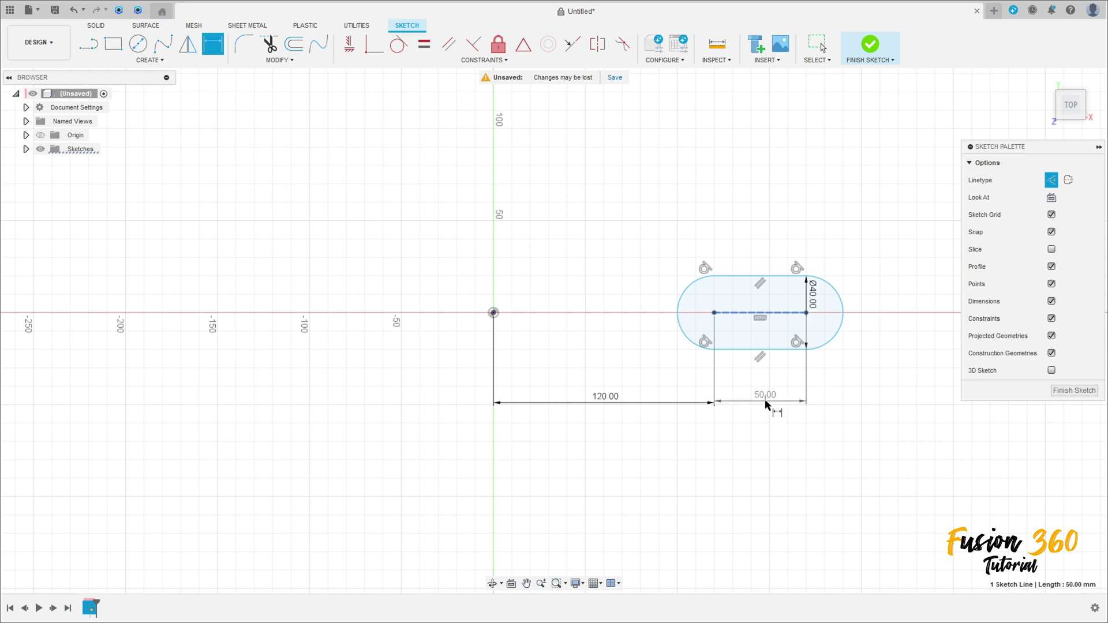
left_click(767, 404)
key("Return")
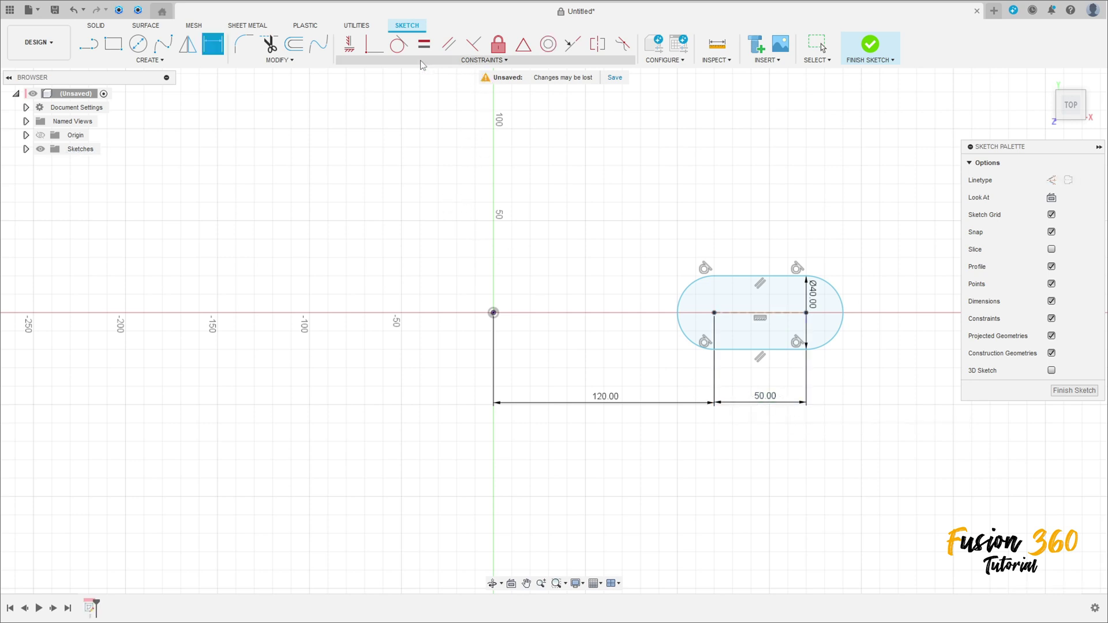
Constrain the slot's left centre horizontally to the origin, fully constraining the slot.
left_click(349, 44)
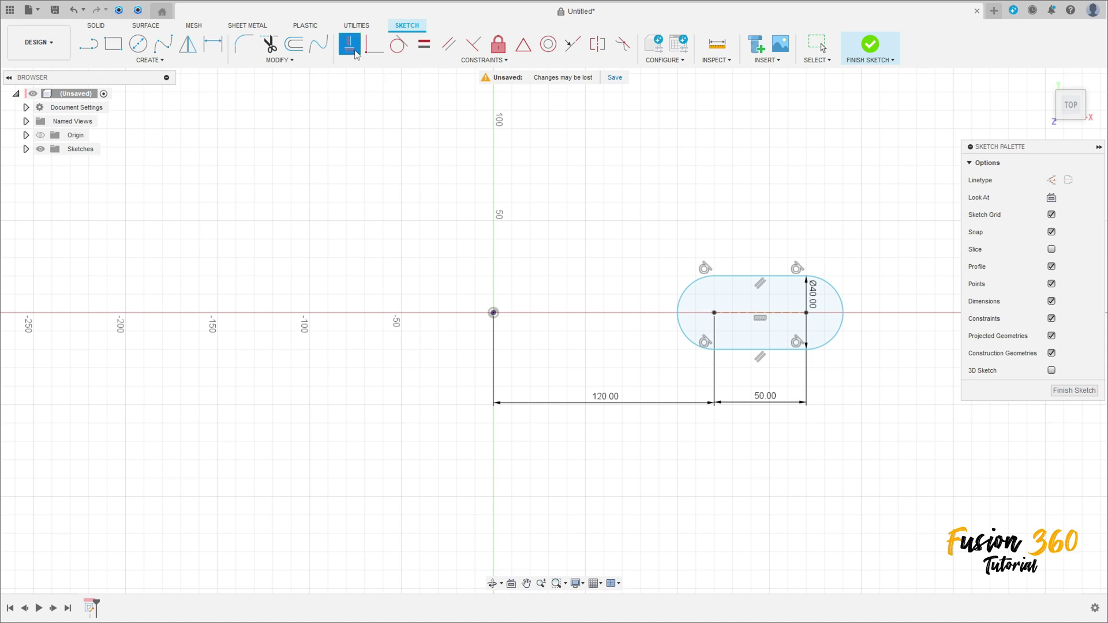
left_click(715, 314)
left_click(493, 313)
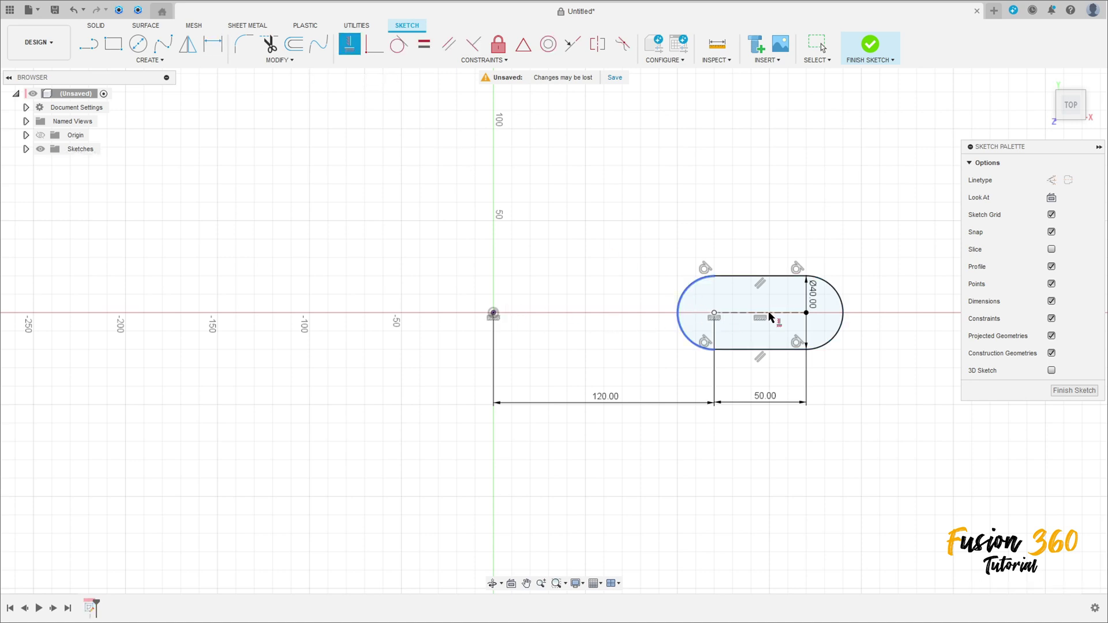
middle_click_drag(799, 295, 797, 315)
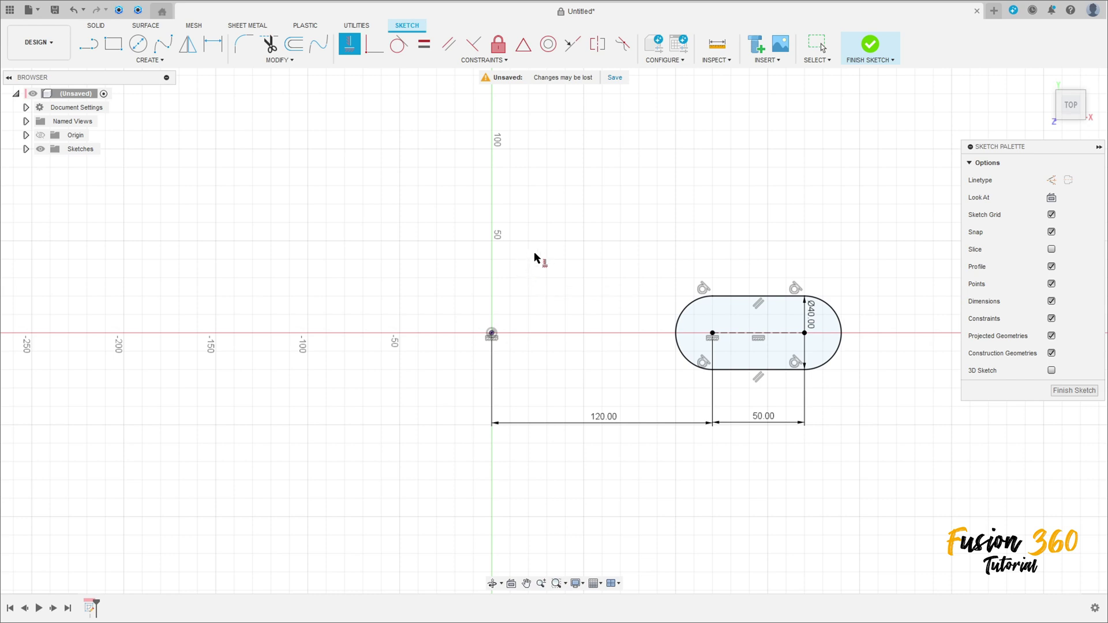
Draw a 100 × 90 mm center rectangle at the origin and move its dimensions clear.
left_click(116, 48)
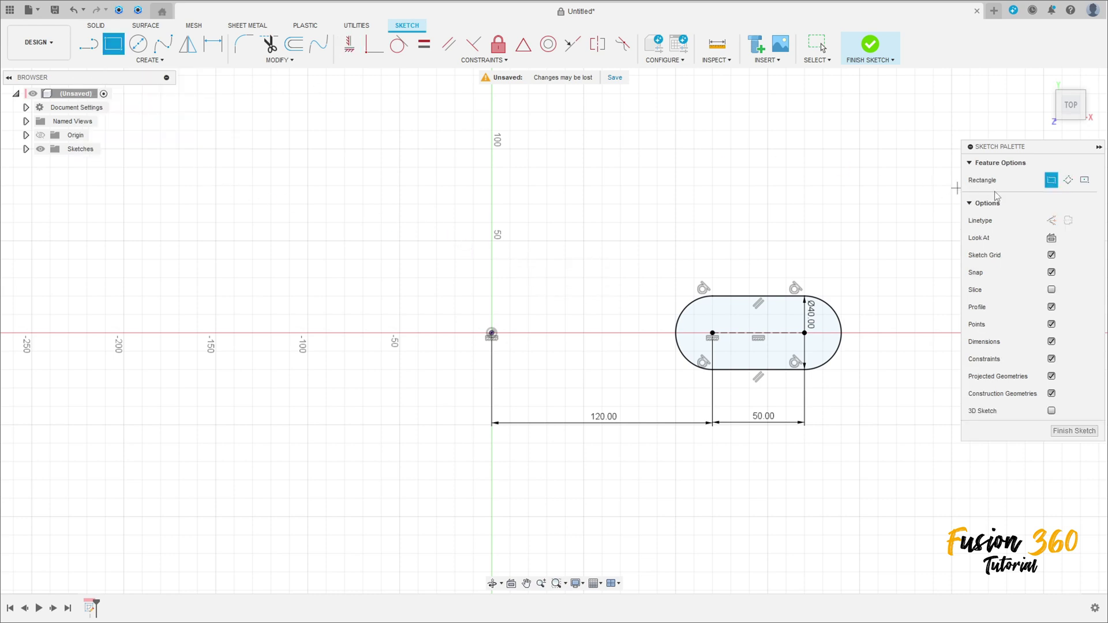
left_click(1085, 180)
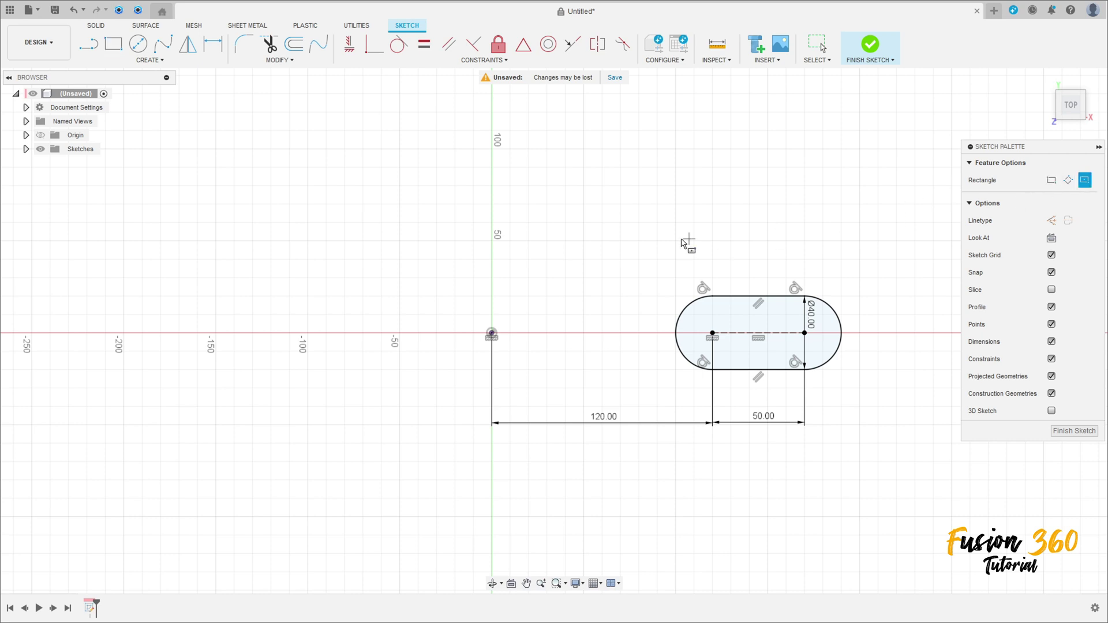
left_click(491, 334)
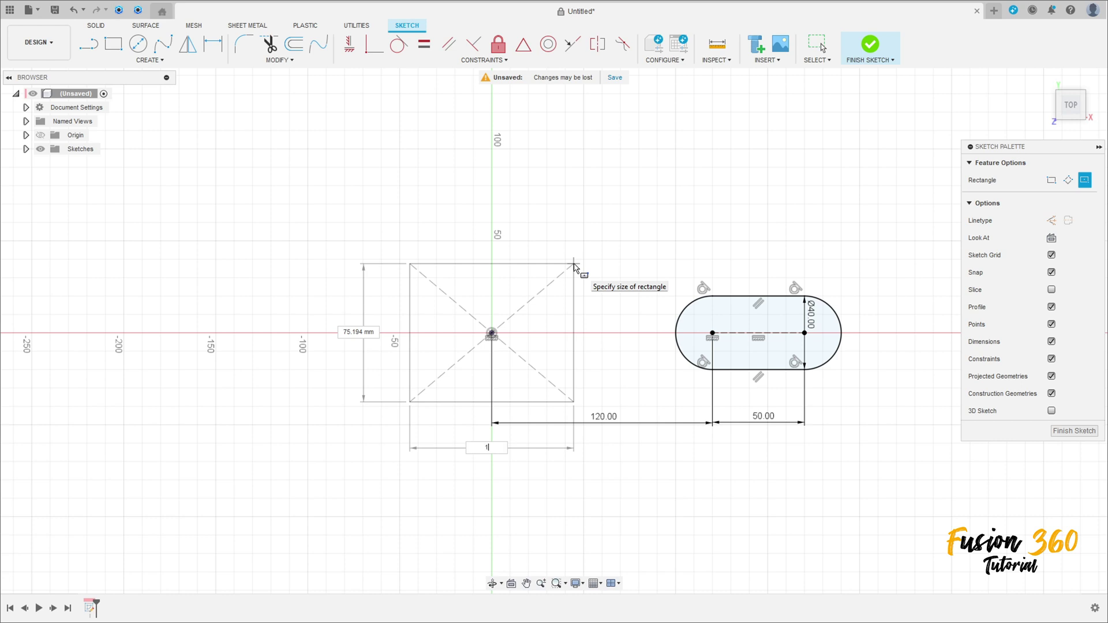
type("100")
key("Tab")
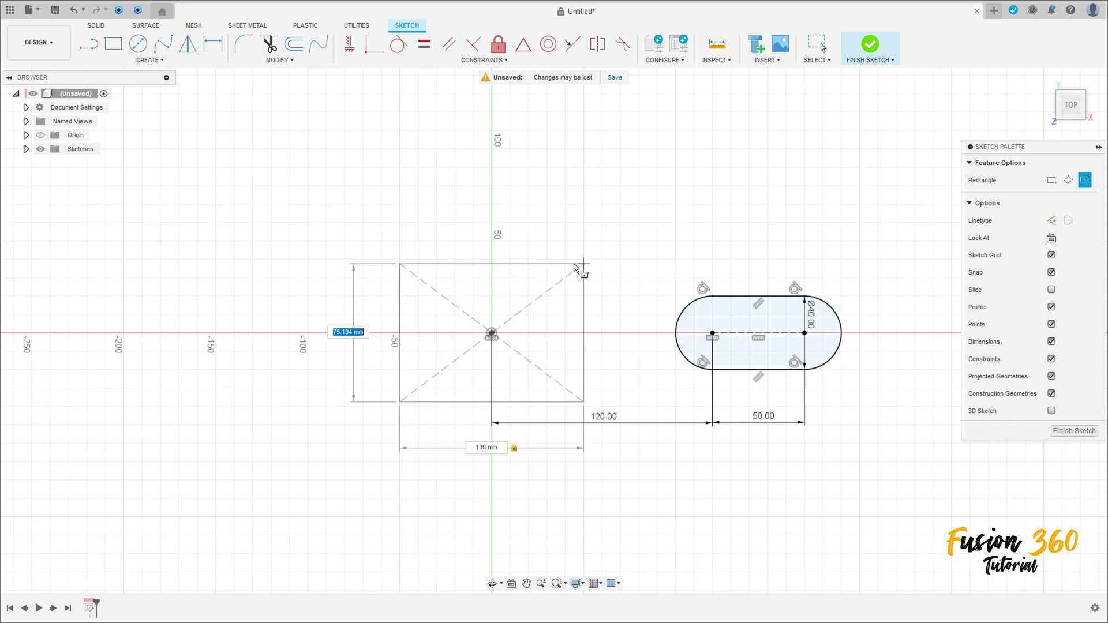
type("90")
key("Tab")
key("Return")
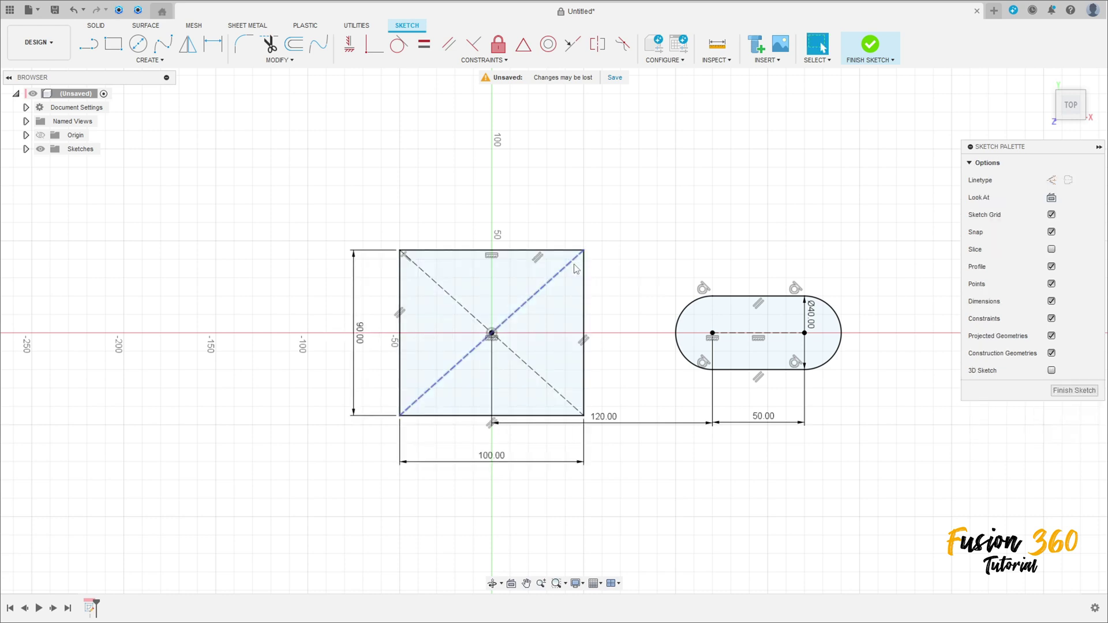
left_click_drag(612, 432, 610, 523)
left_click_drag(506, 463, 496, 201)
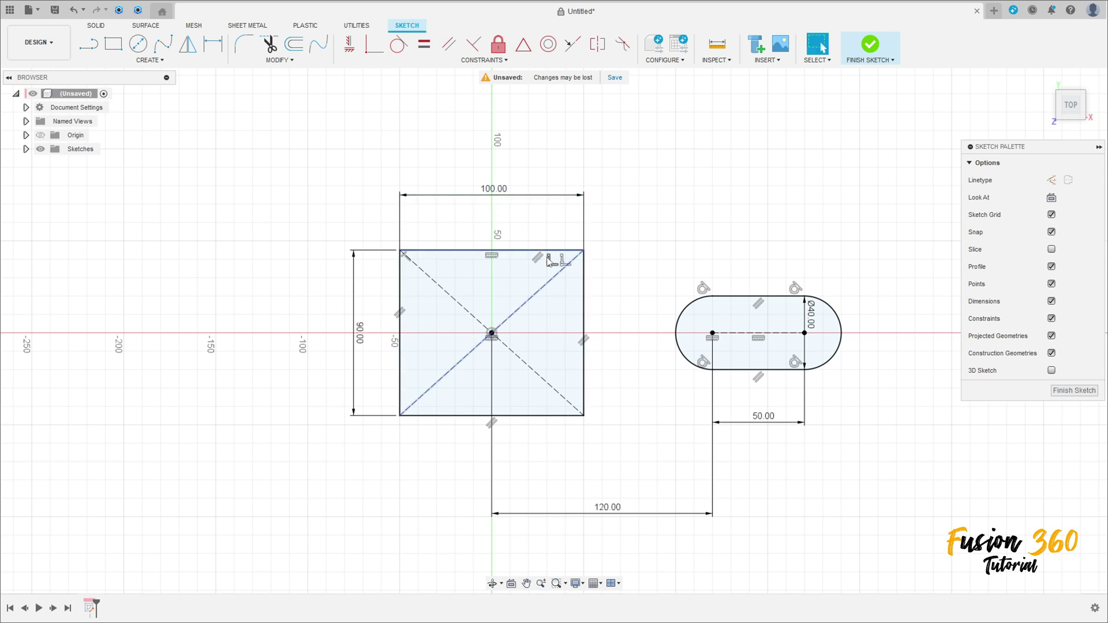
Draw lines from the square's top-right and bottom-right corners tangent to the slot's edges.
left_click(92, 45)
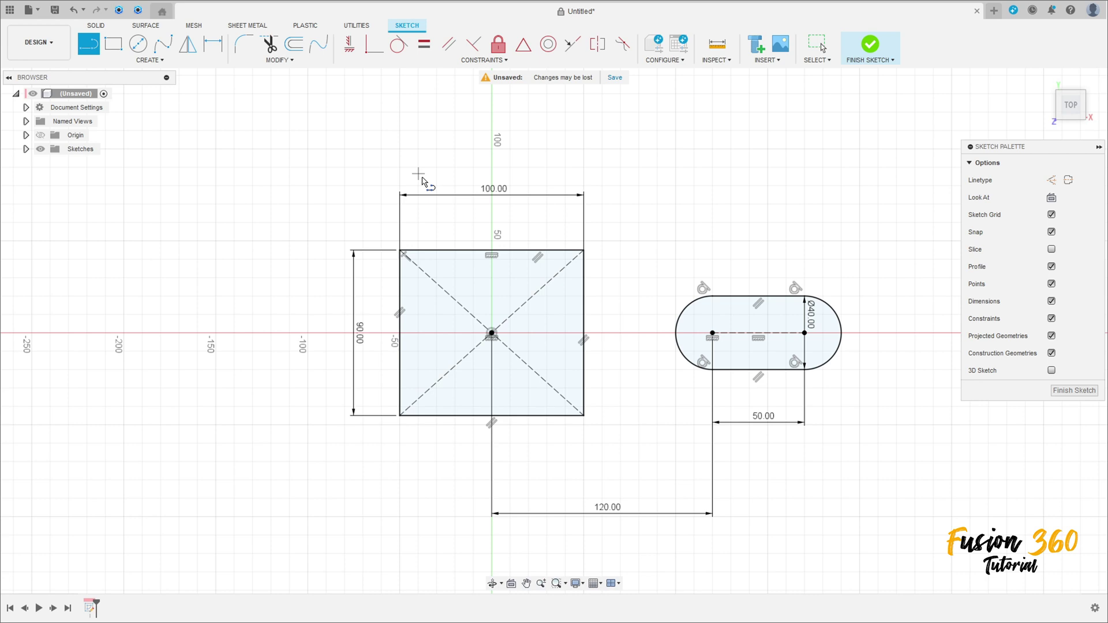
left_click(584, 249)
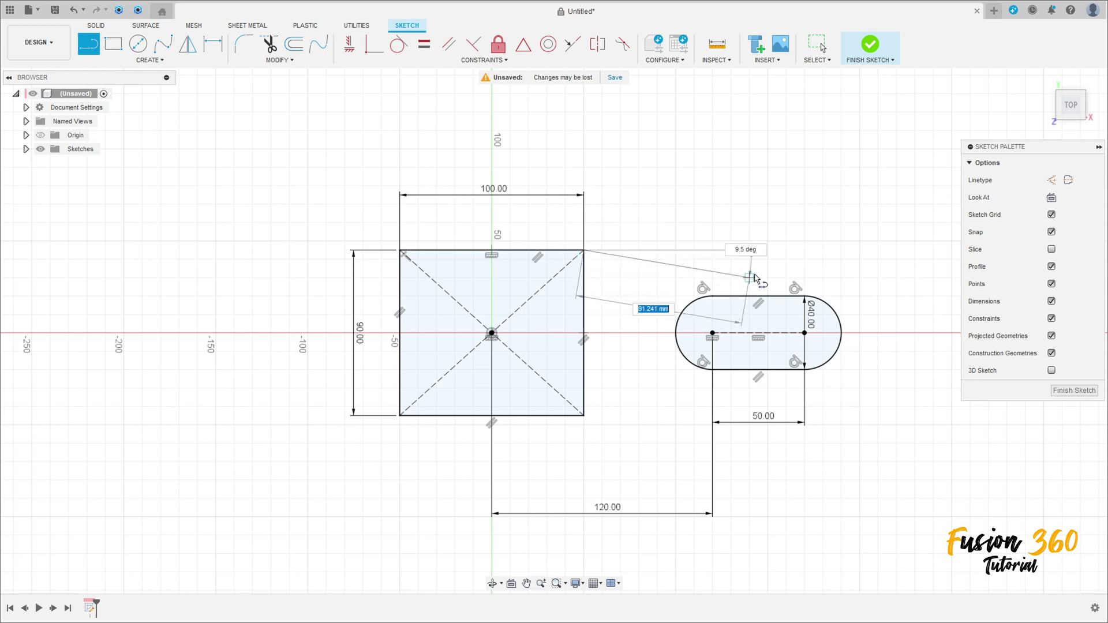
left_click(810, 297)
scroll(812, 298, "up", 3)
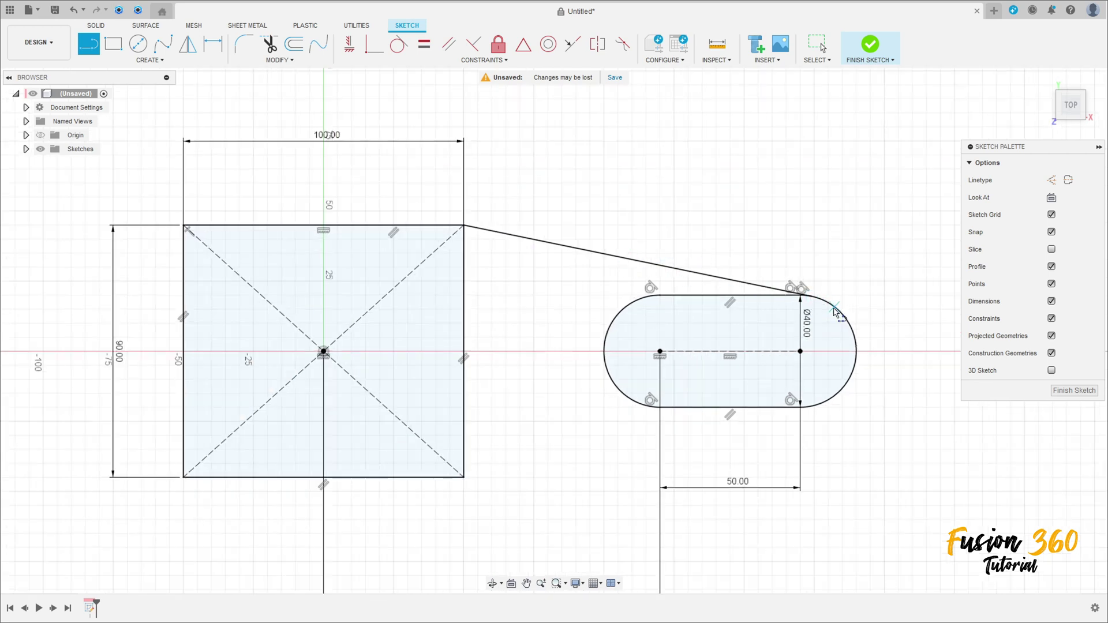
left_click(464, 477)
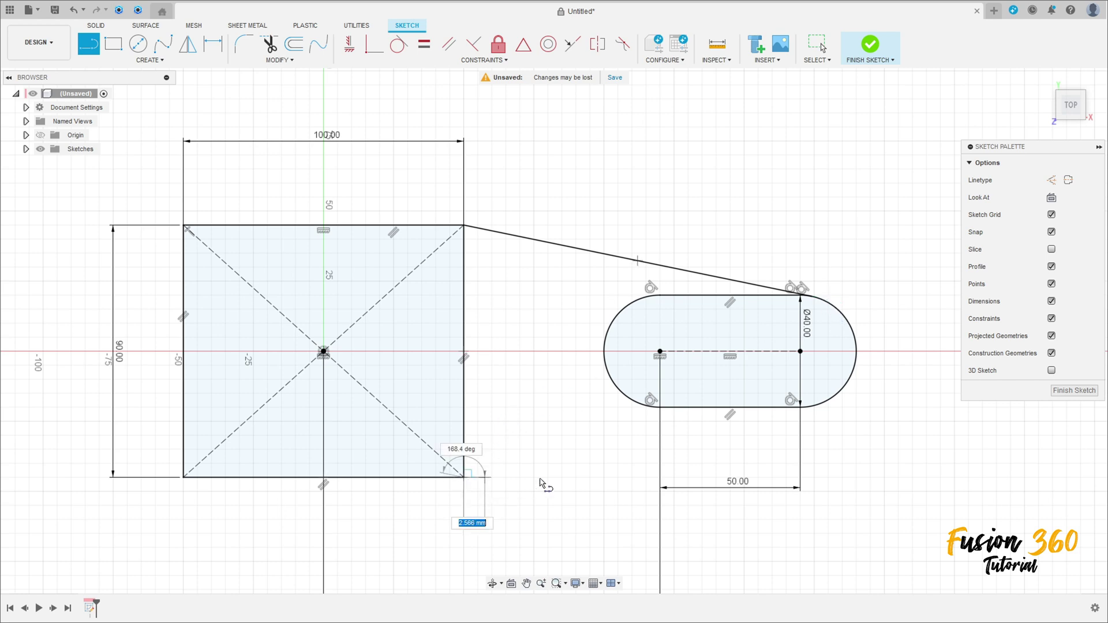
left_click(813, 414)
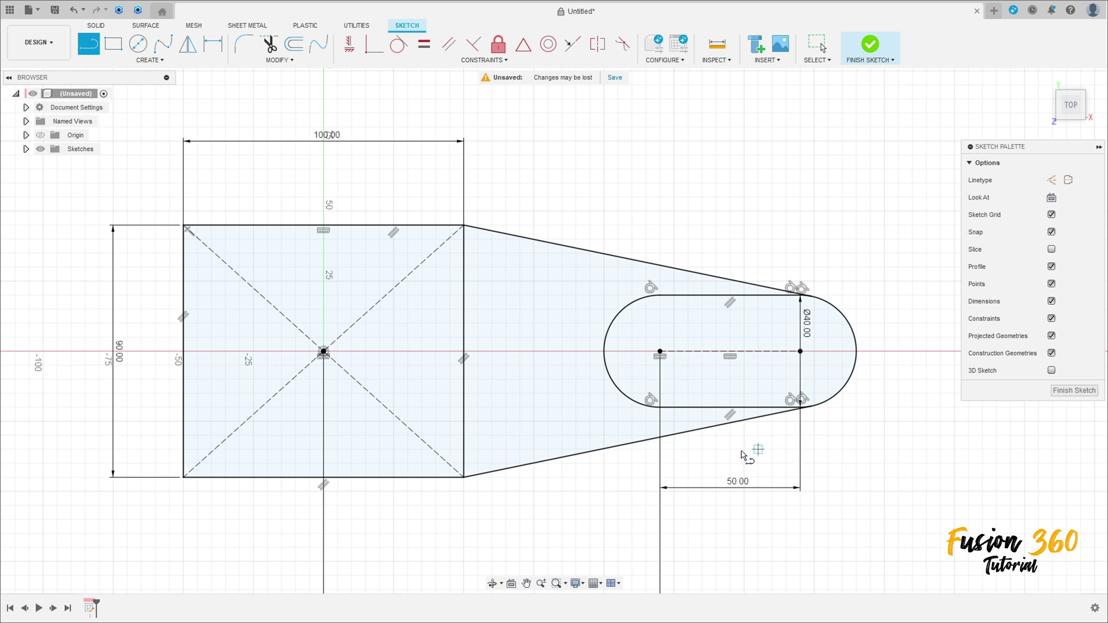
scroll(464, 335, "down", 2)
key("Escape")
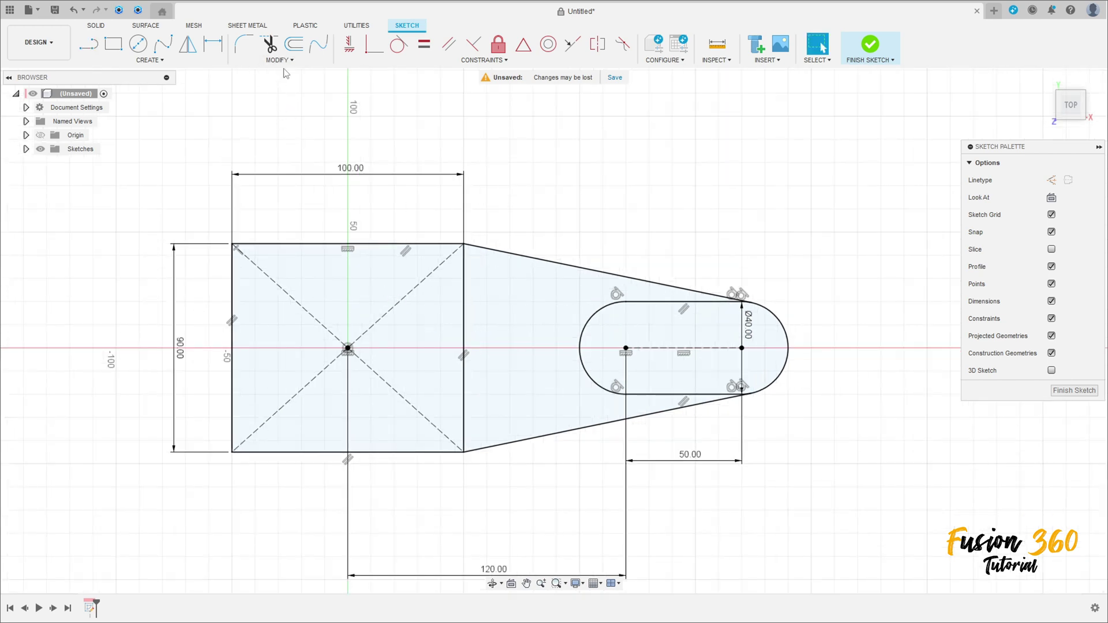
Fillet the top and bottom square-to-line corners with a 30 mm radius.
left_click(239, 47)
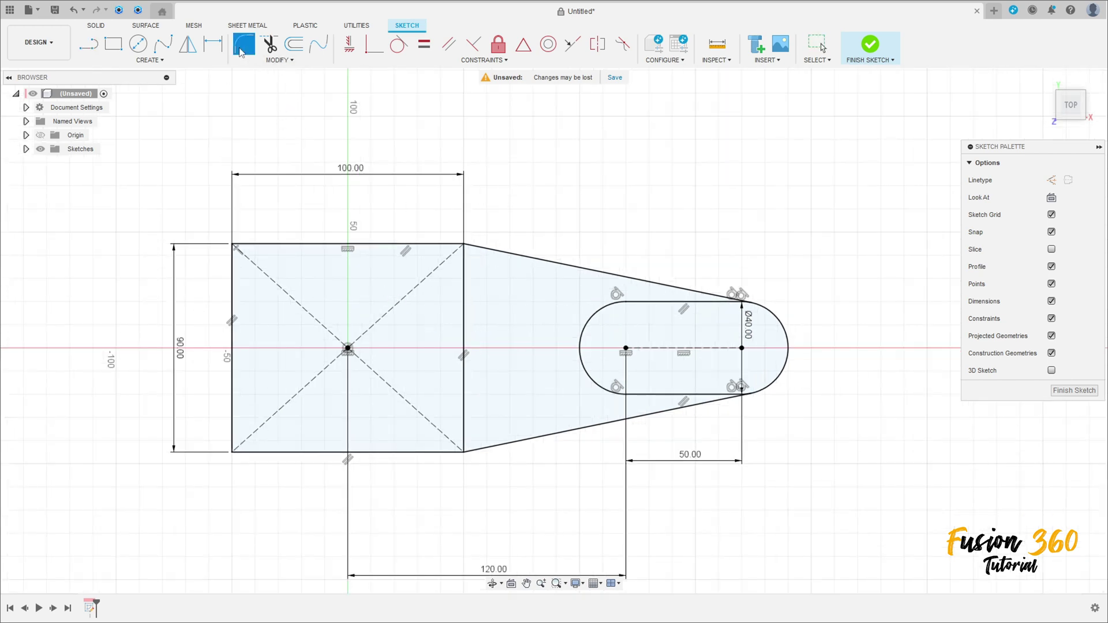
left_click(469, 247)
left_click(459, 244)
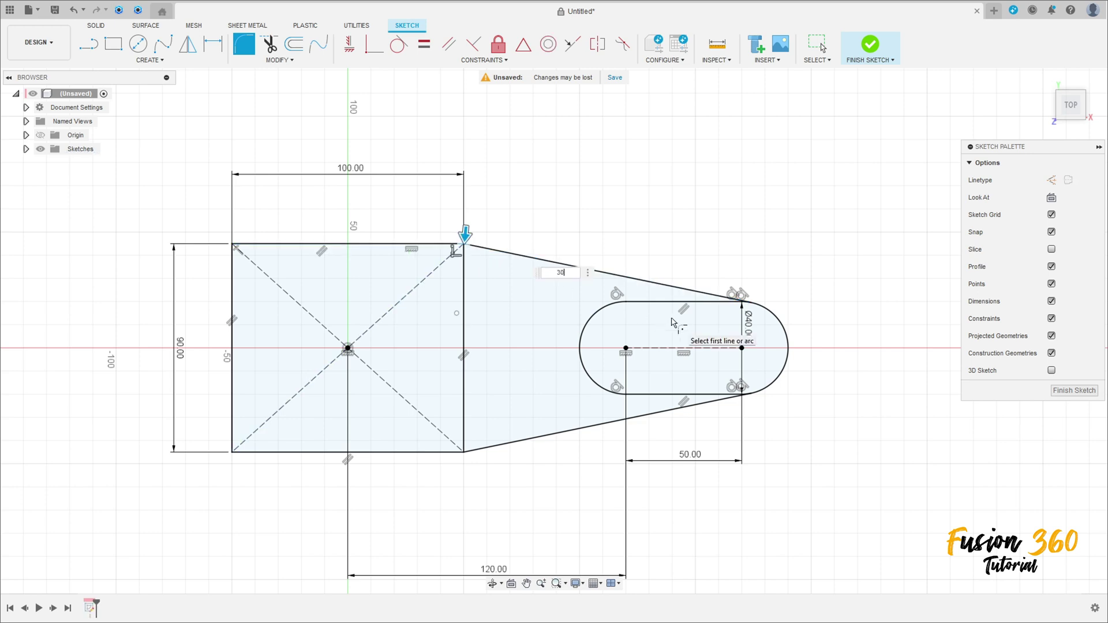
left_click(476, 450)
left_click(450, 452)
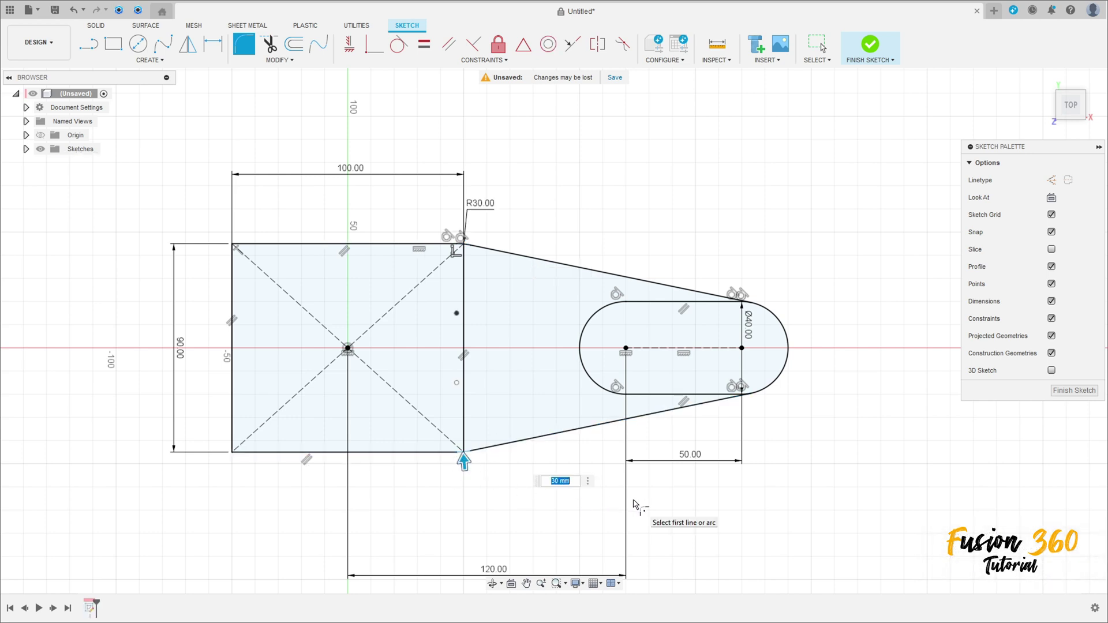
key("Return")
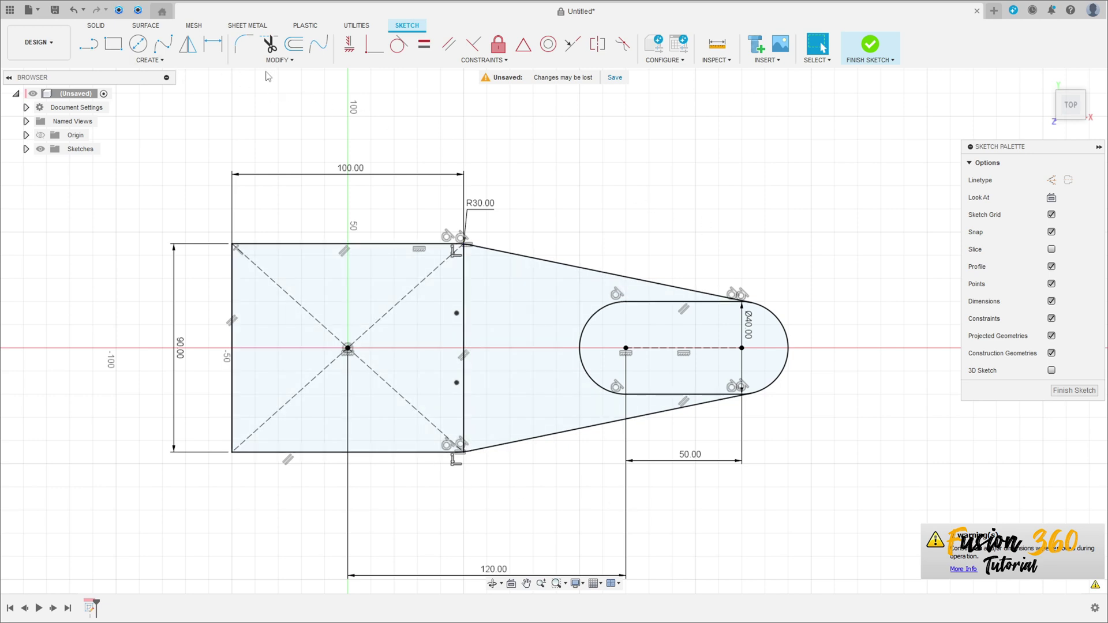
left_click(271, 46)
left_click(270, 46)
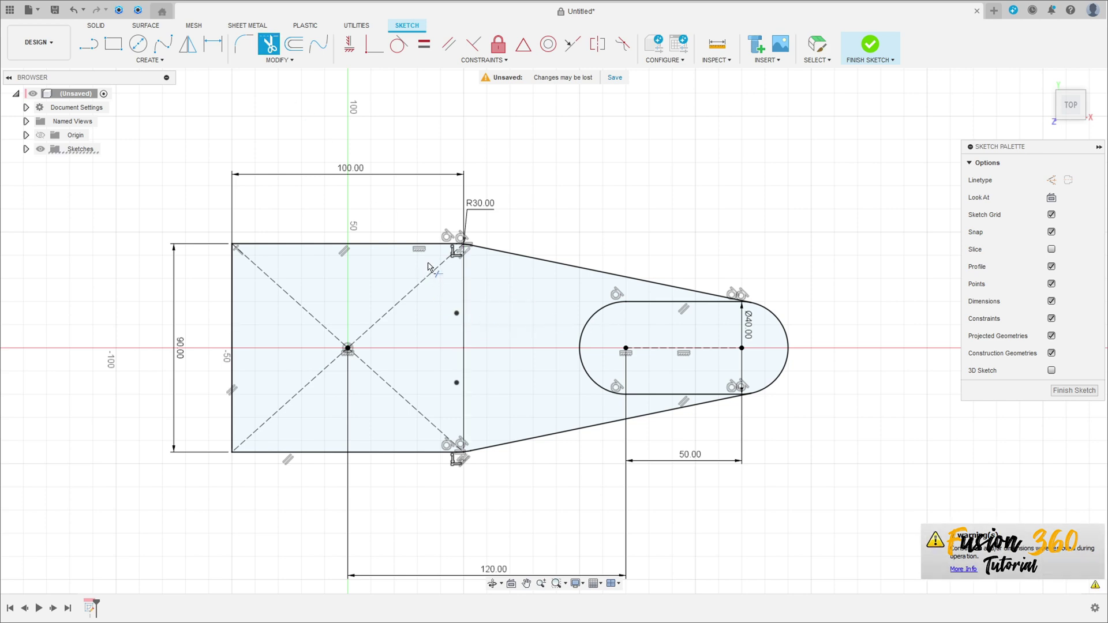
Draw a 60 × 60 mm center square on the origin inside the larger rectangle.
left_click(113, 45)
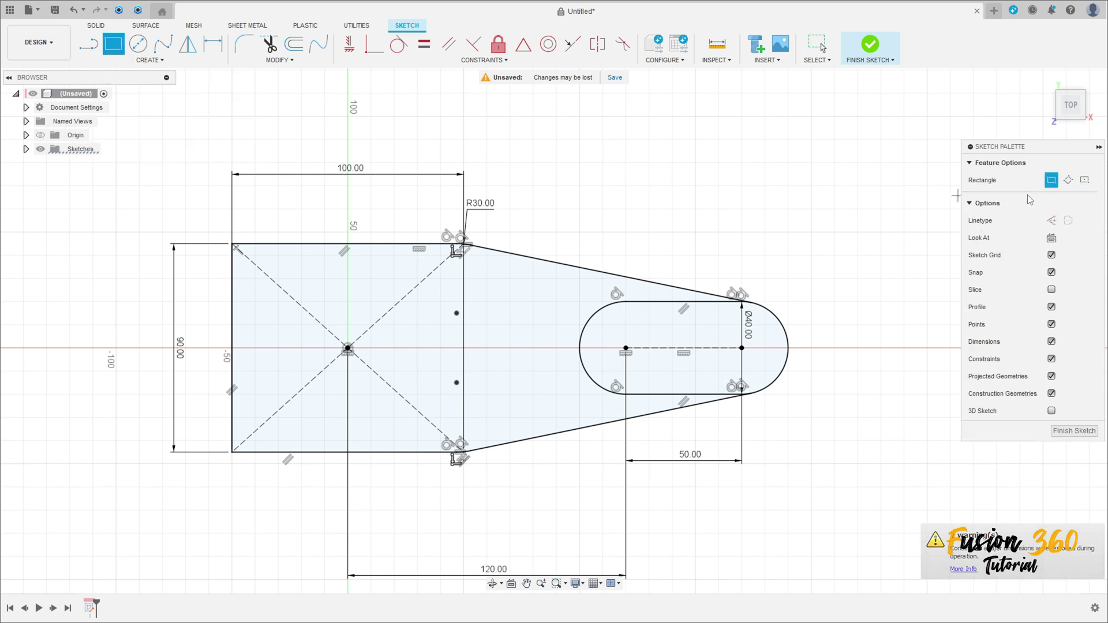
left_click(1085, 180)
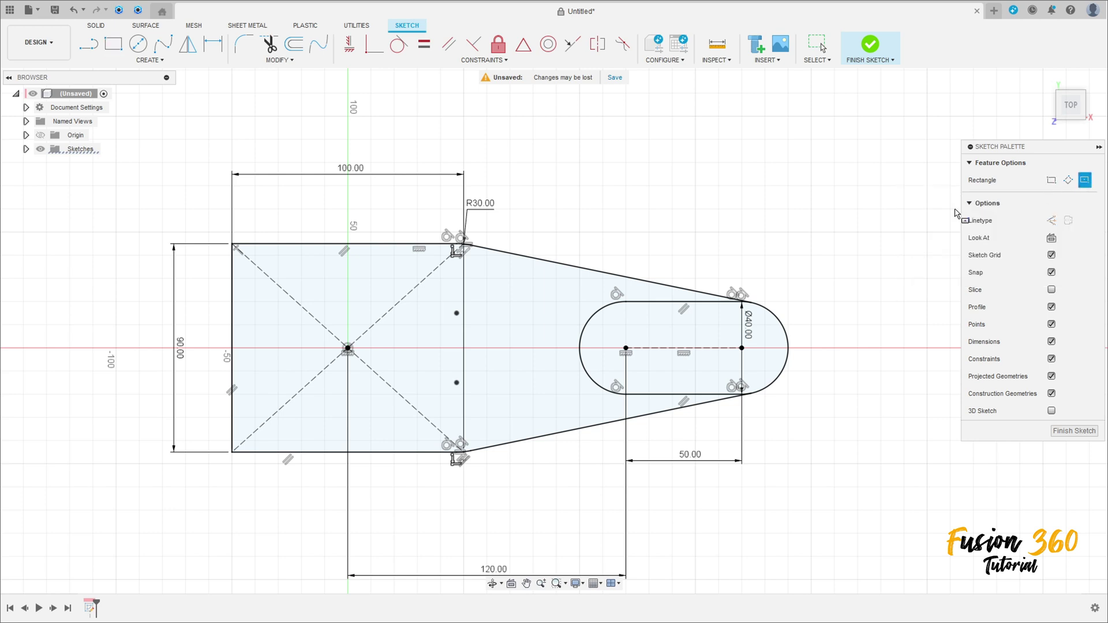
left_click(348, 348)
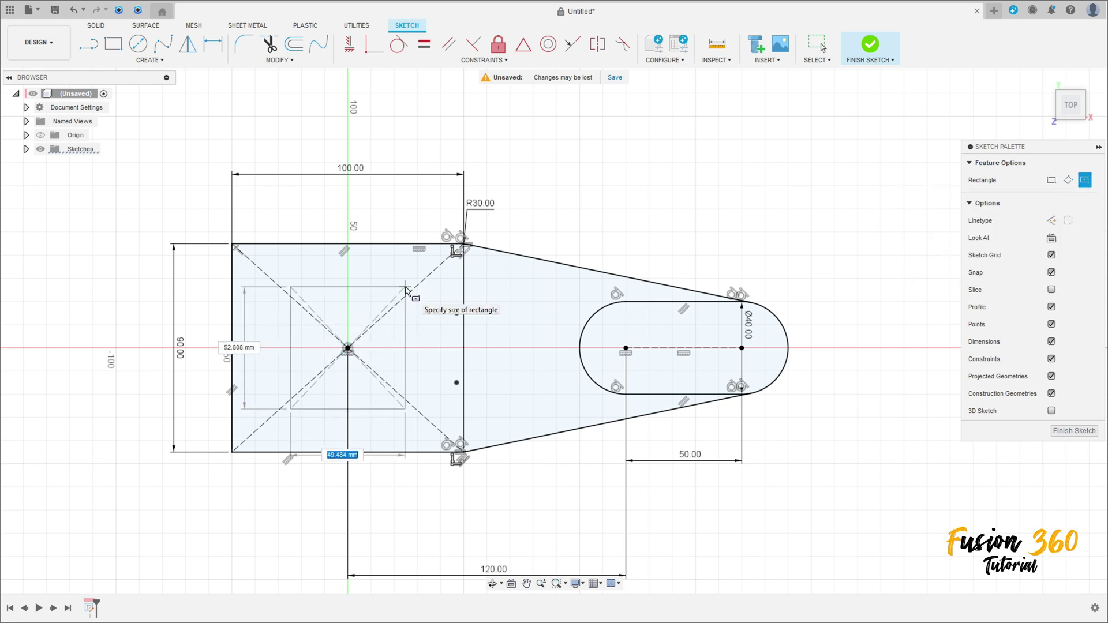
type("60")
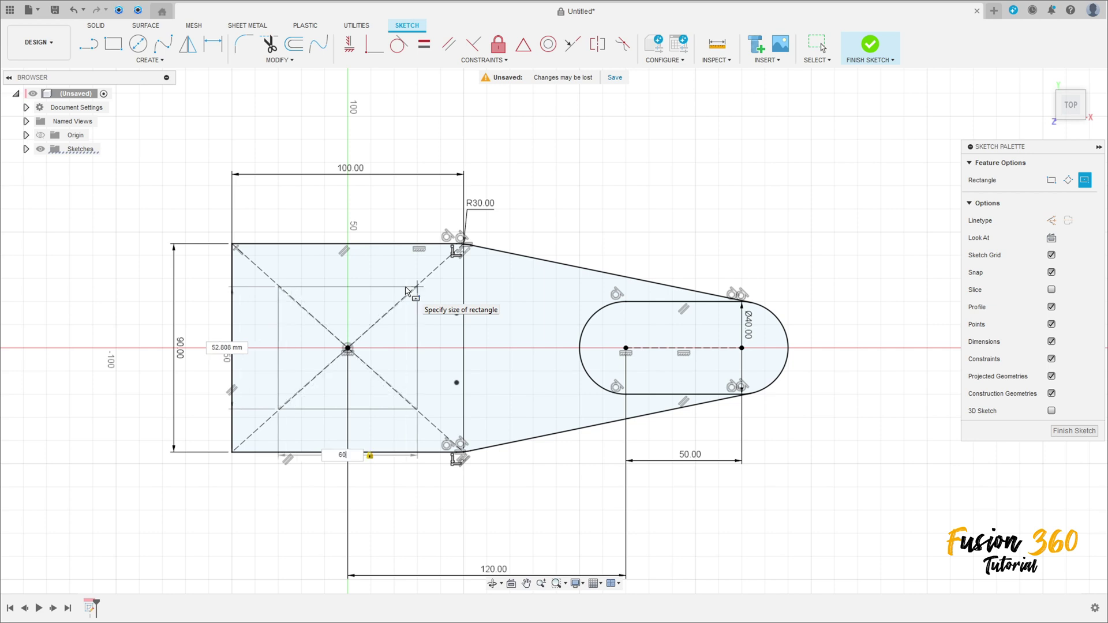
key("Tab")
type("60")
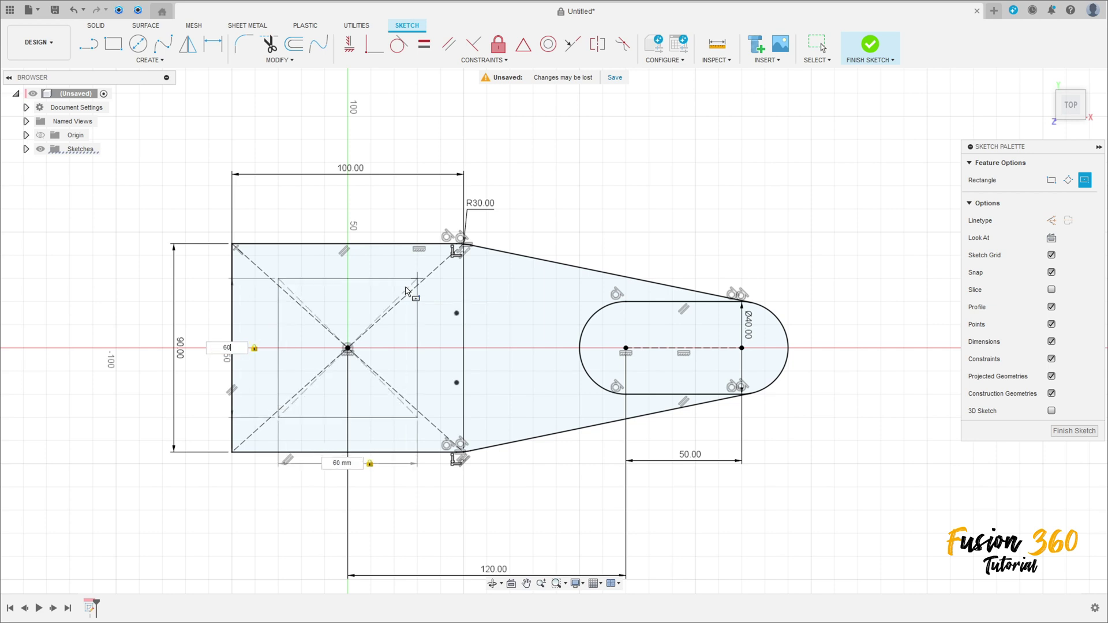
key("Return")
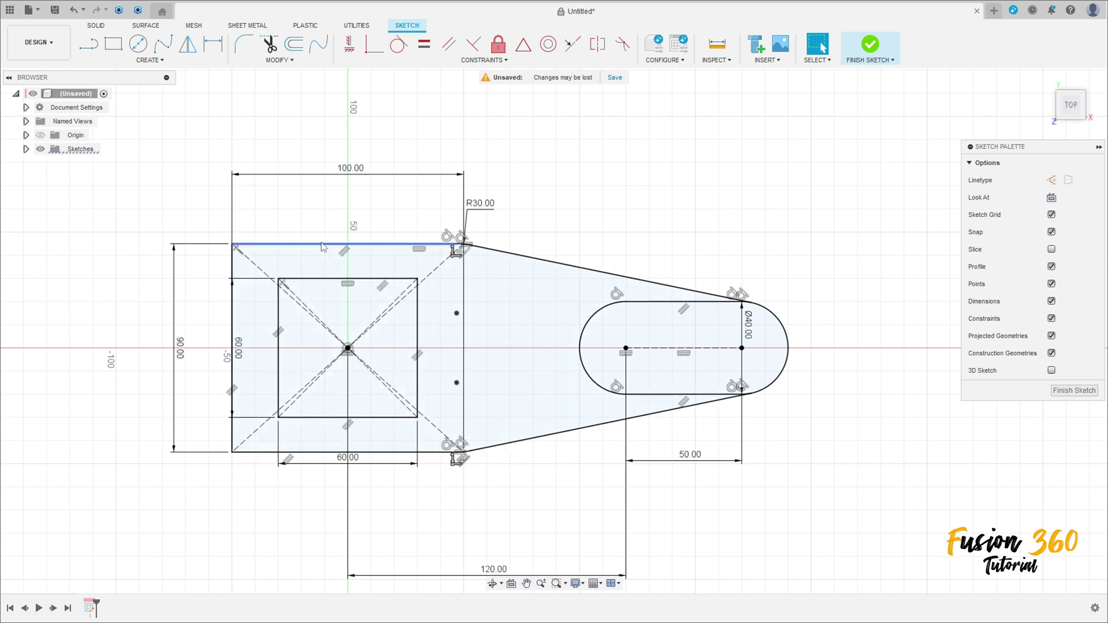
Draw 18 mm diameter circles centred on both ends of the slot.
scroll(354, 248, "up", 2)
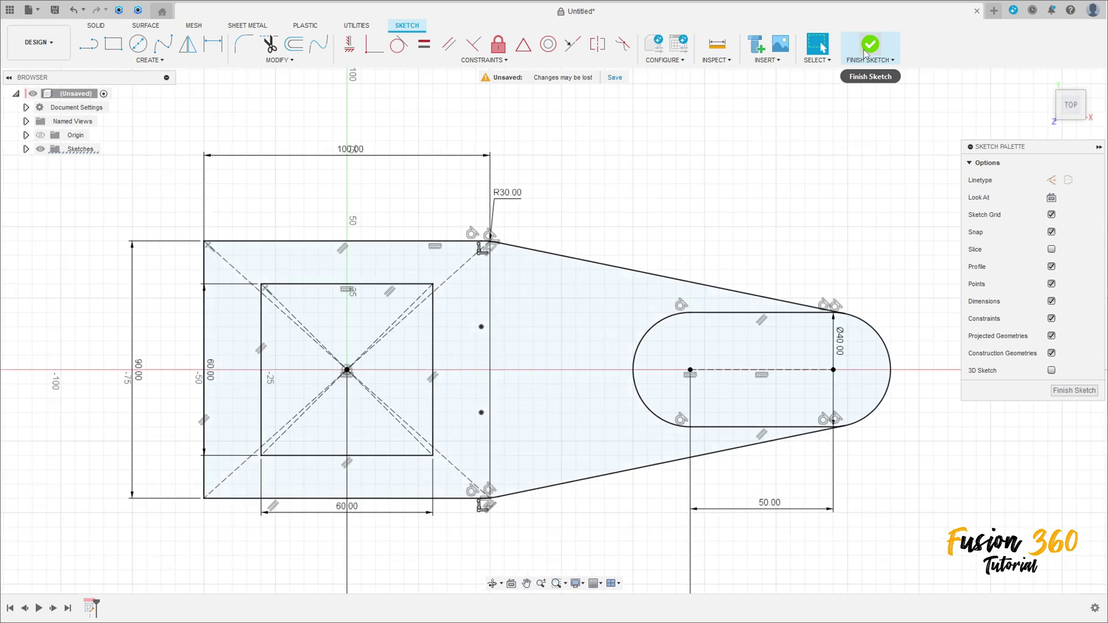
left_click(137, 45)
left_click(690, 369)
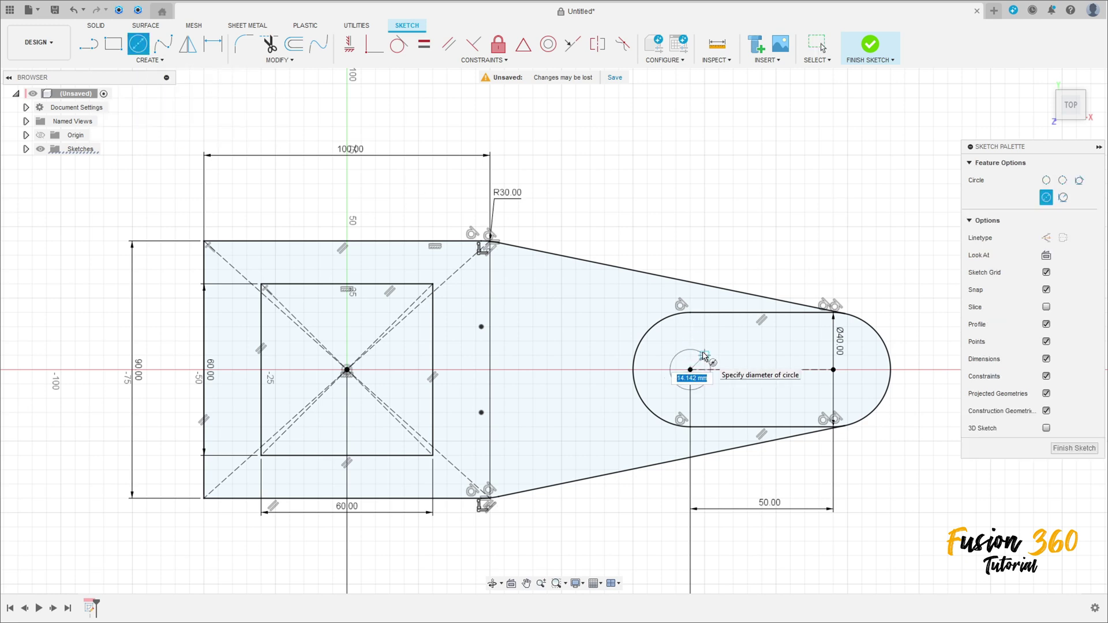
type("18")
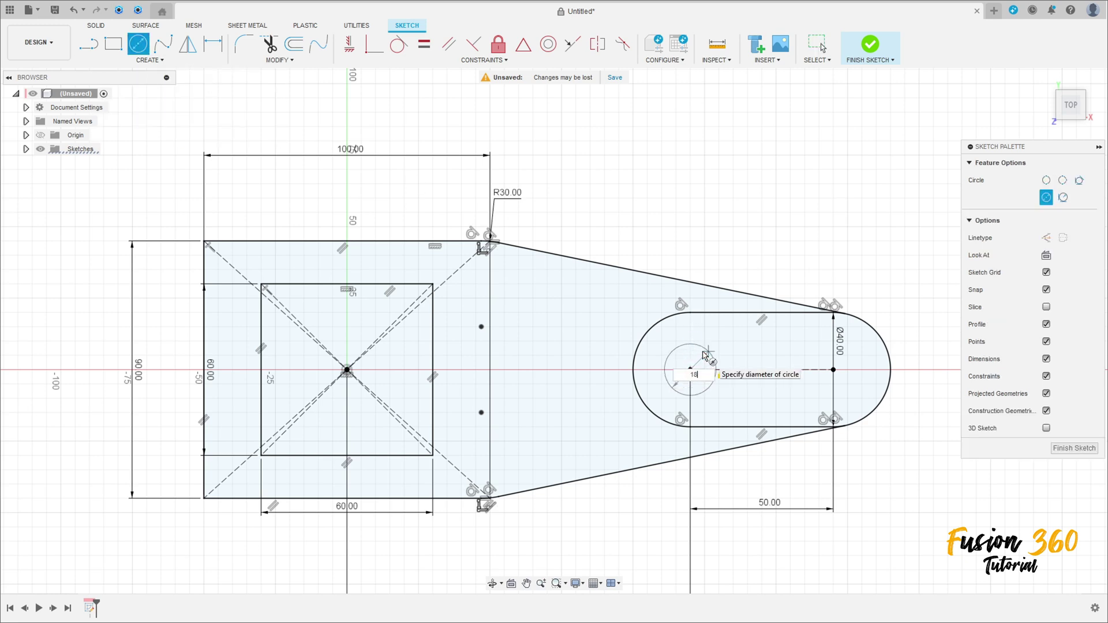
key("Return")
left_click(833, 369)
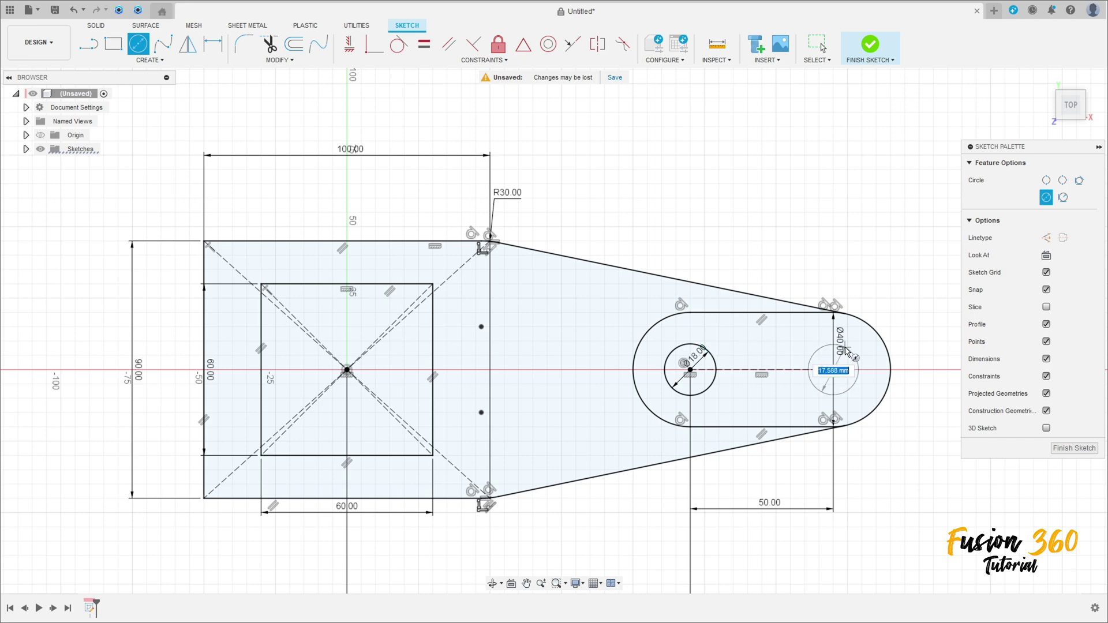
type("18")
key("Return")
key("Escape")
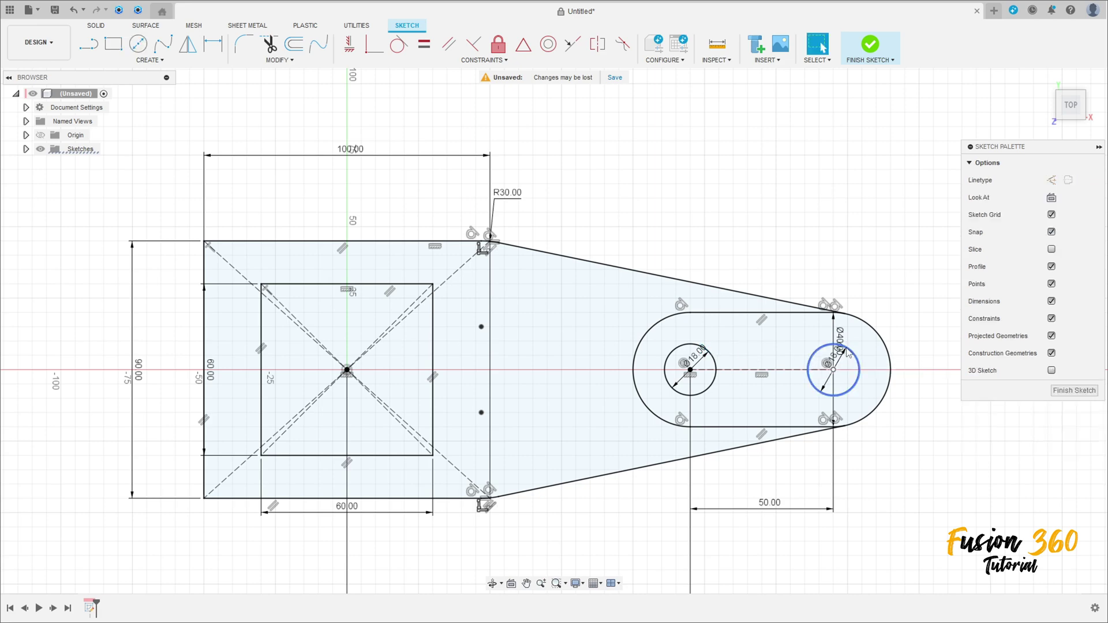
Move the inner square's 60 mm dimensions outward to the left and below.
scroll(270, 367, "down", 2)
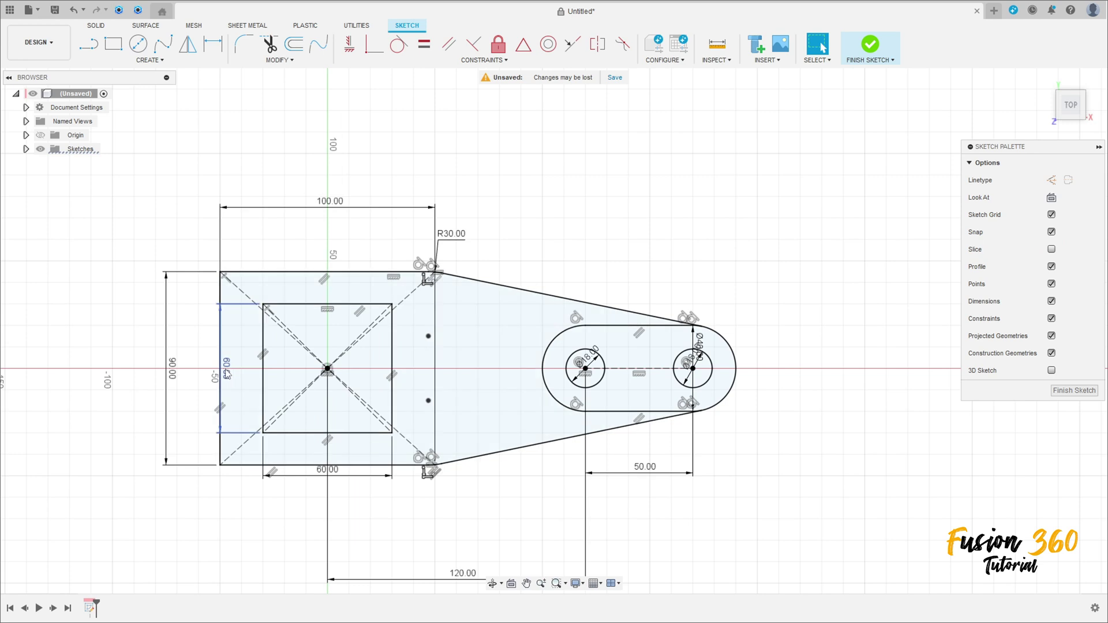
left_click_drag(234, 373, 206, 373)
left_click_drag(327, 479, 354, 513)
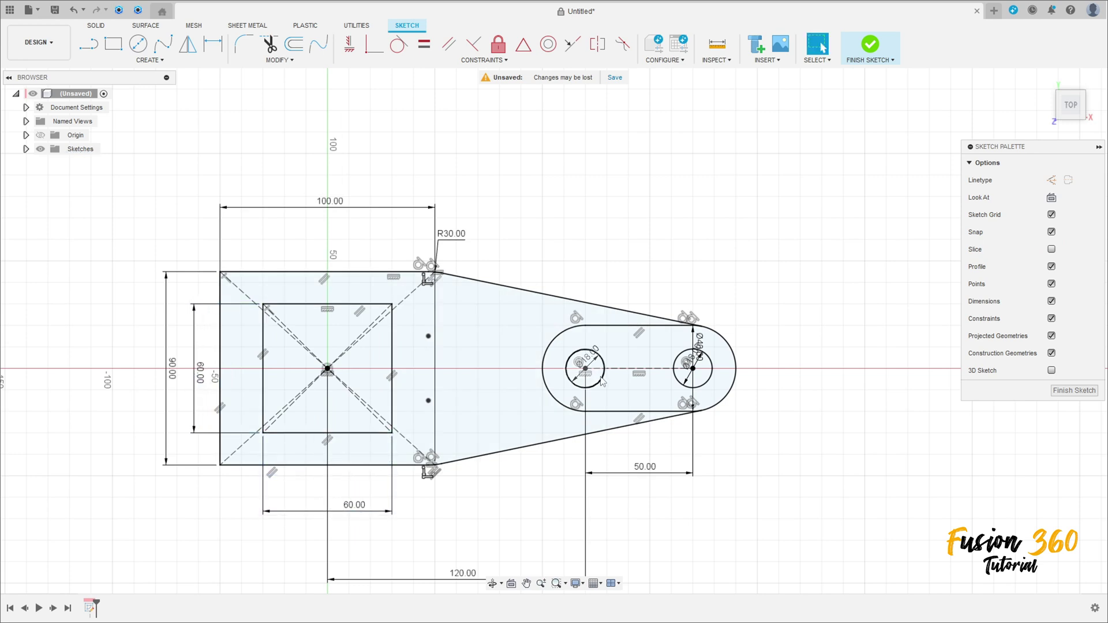
scroll(607, 378, "down", 1)
Finish the sketch and extrude the plate outline 16 mm into a solid body.
left_click(875, 45)
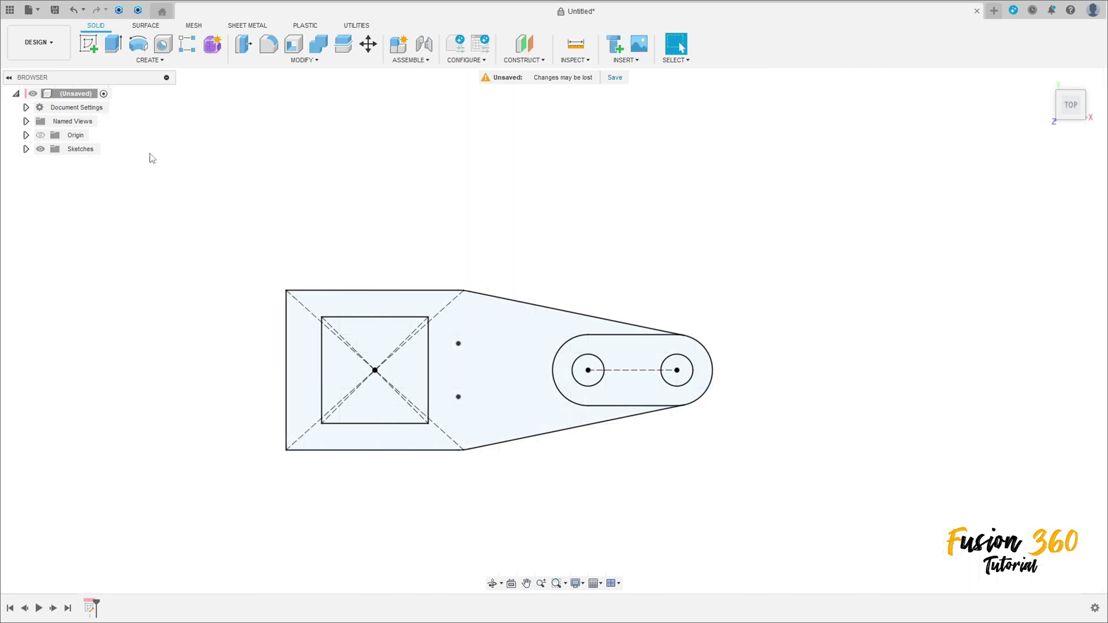
left_click(113, 44)
left_click(479, 383)
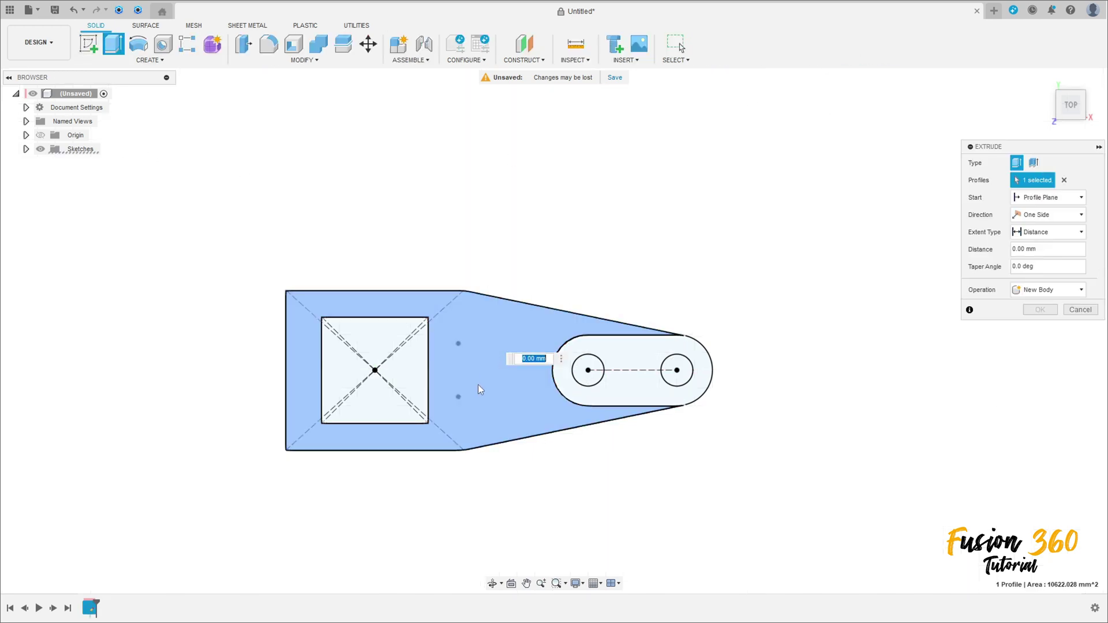
middle_click_drag(478, 385, 444, 348, "shift")
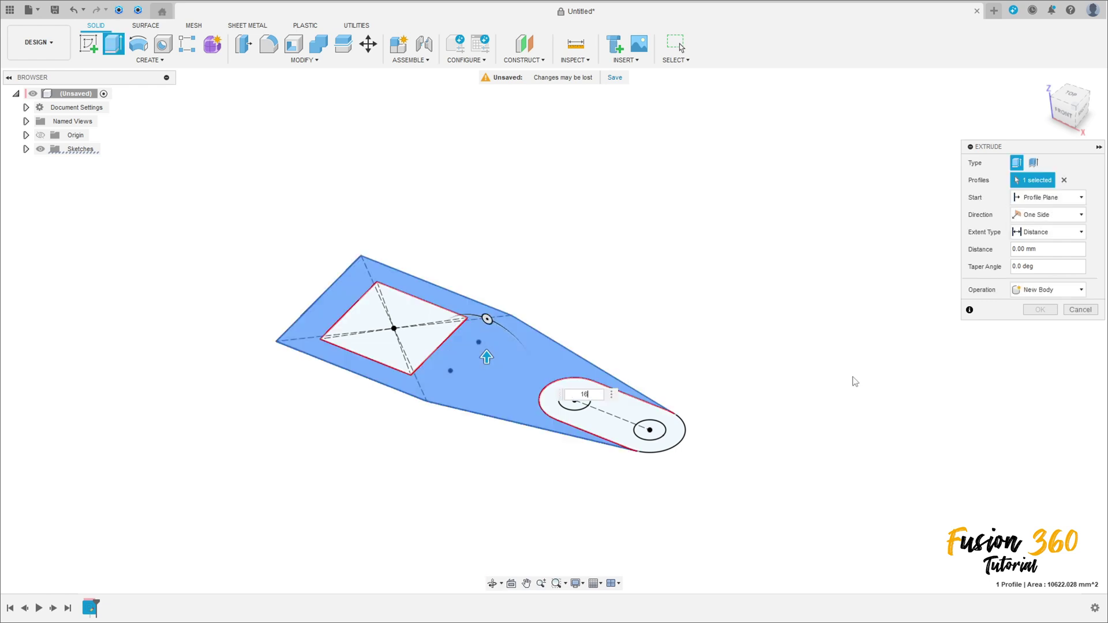
type("16")
key("Return")
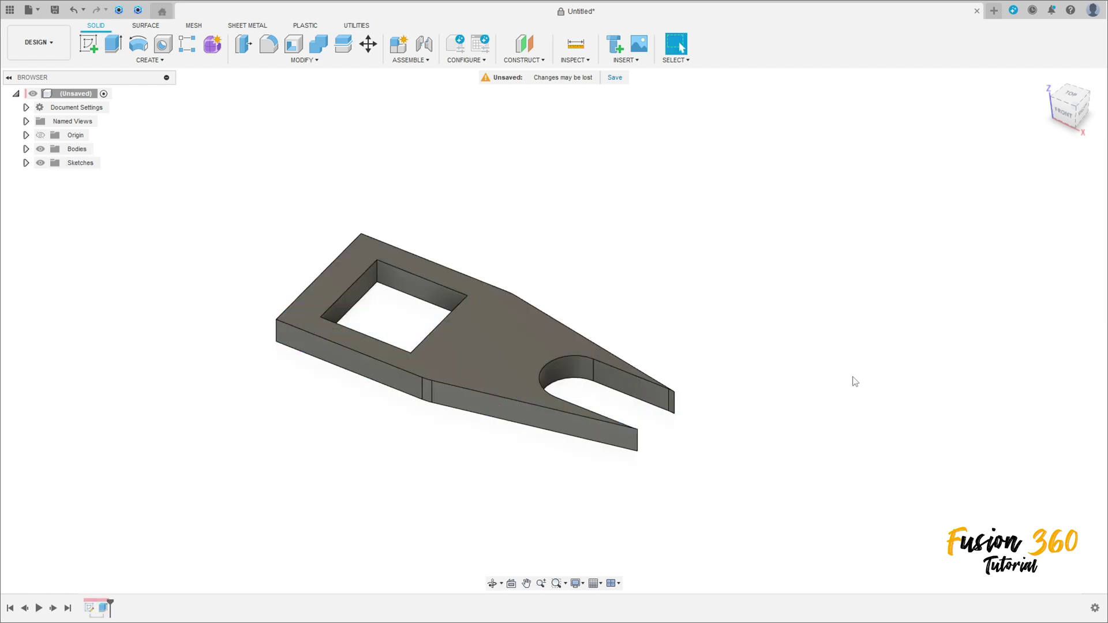
Show Sketch1 again and extrude the slot profile 25 mm, joined to the plate.
left_click(26, 162)
left_click(51, 176)
left_click(113, 44)
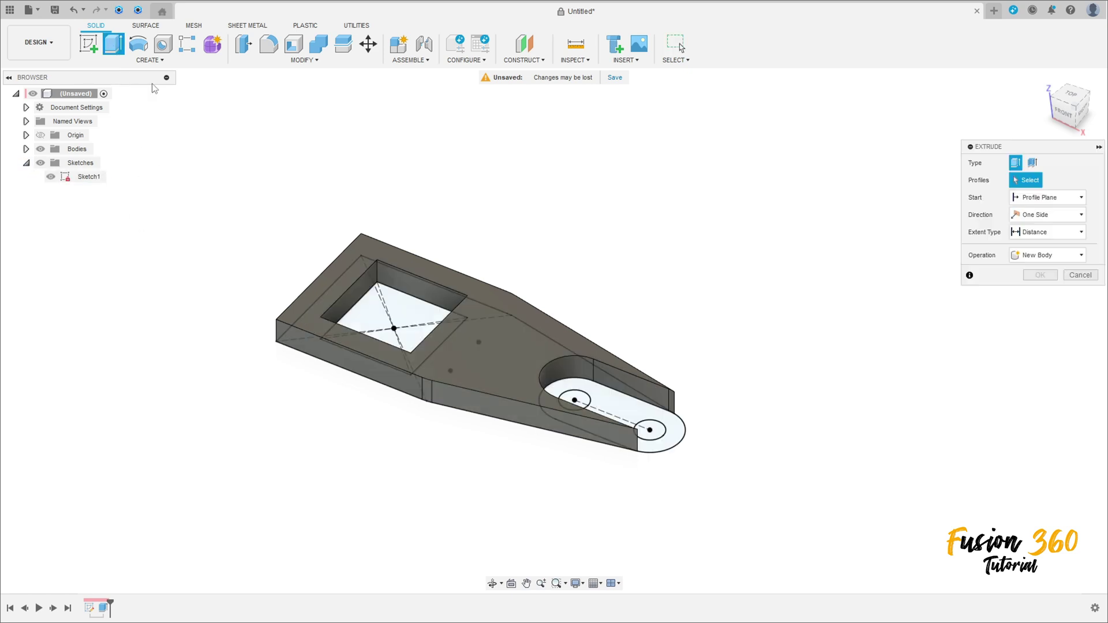
left_click(633, 414)
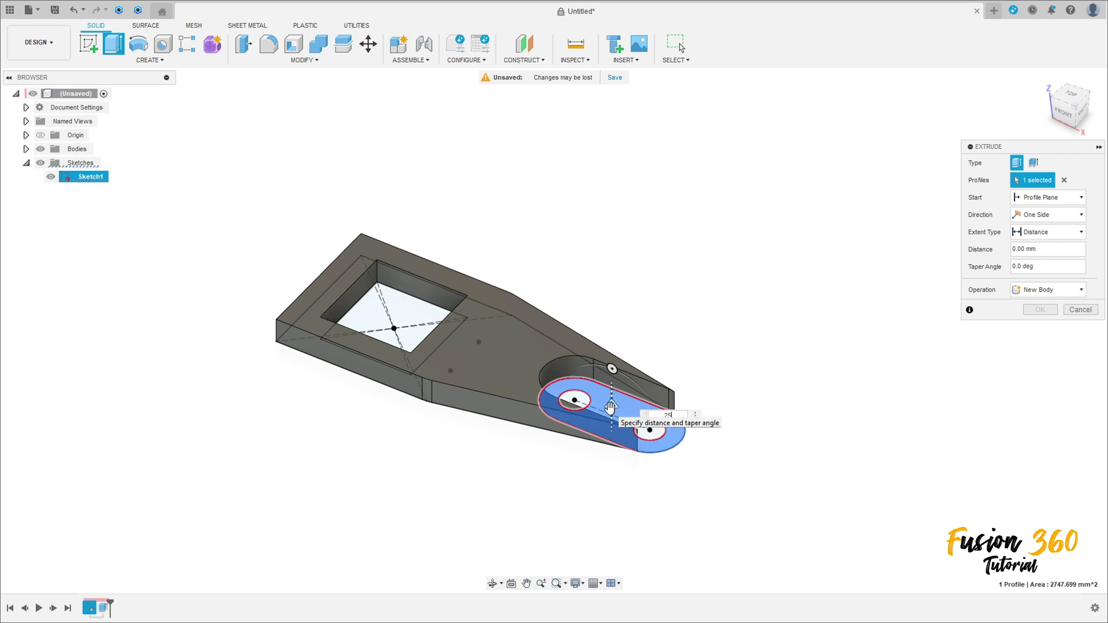
type("25")
key("Return")
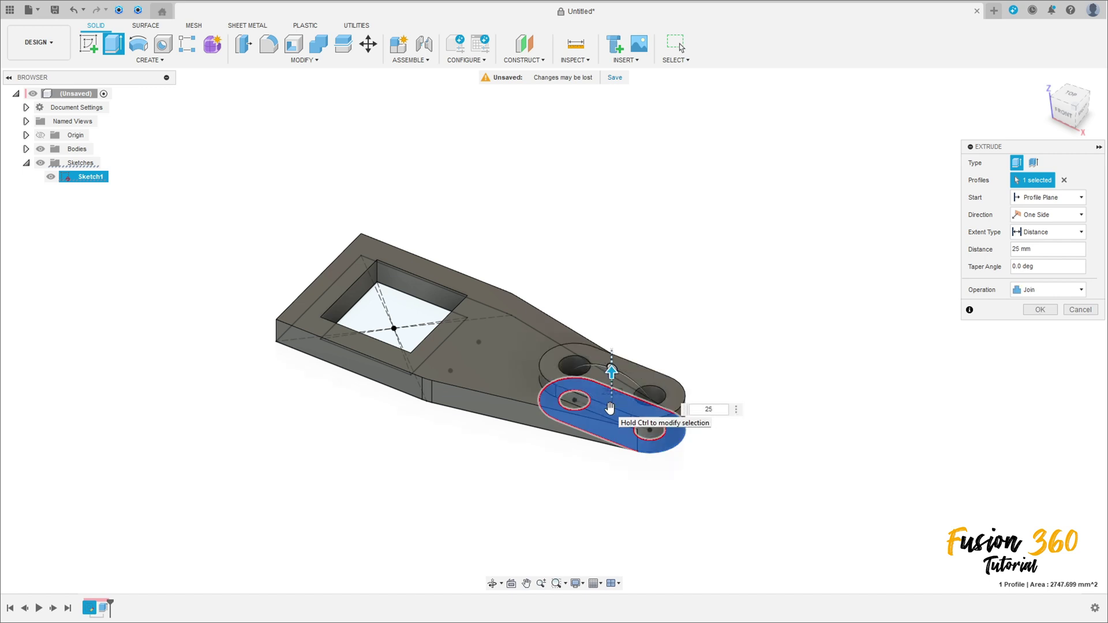
left_click(1039, 310)
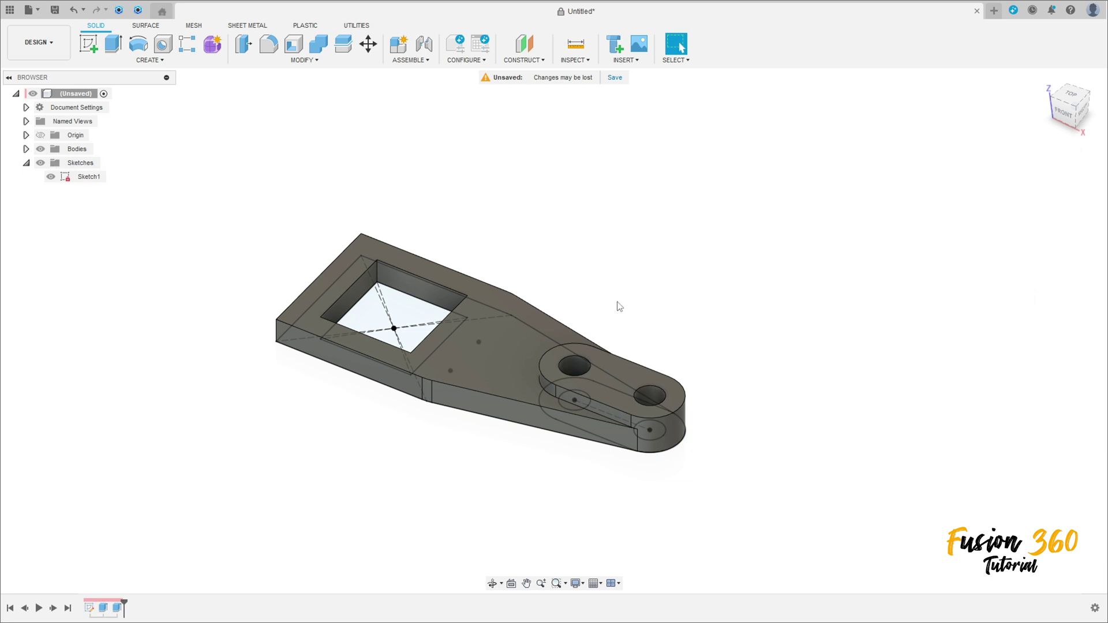
middle_click_drag(267, 306, 243, 272, "shift")
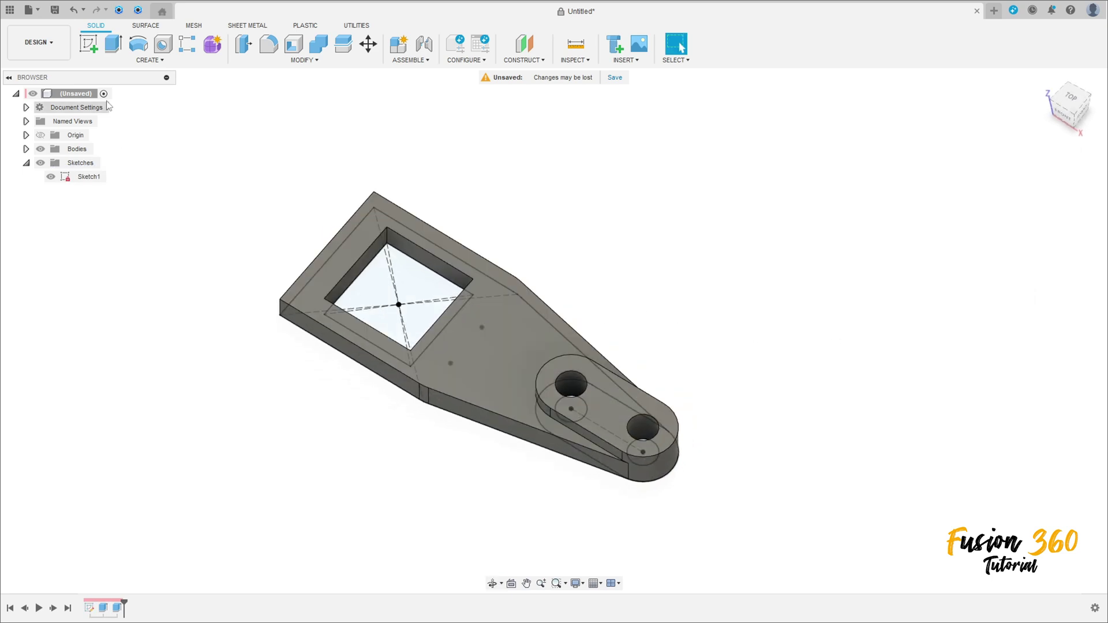
Start a thin extrusion of the square profile with a 30 mm distance.
left_click(114, 46)
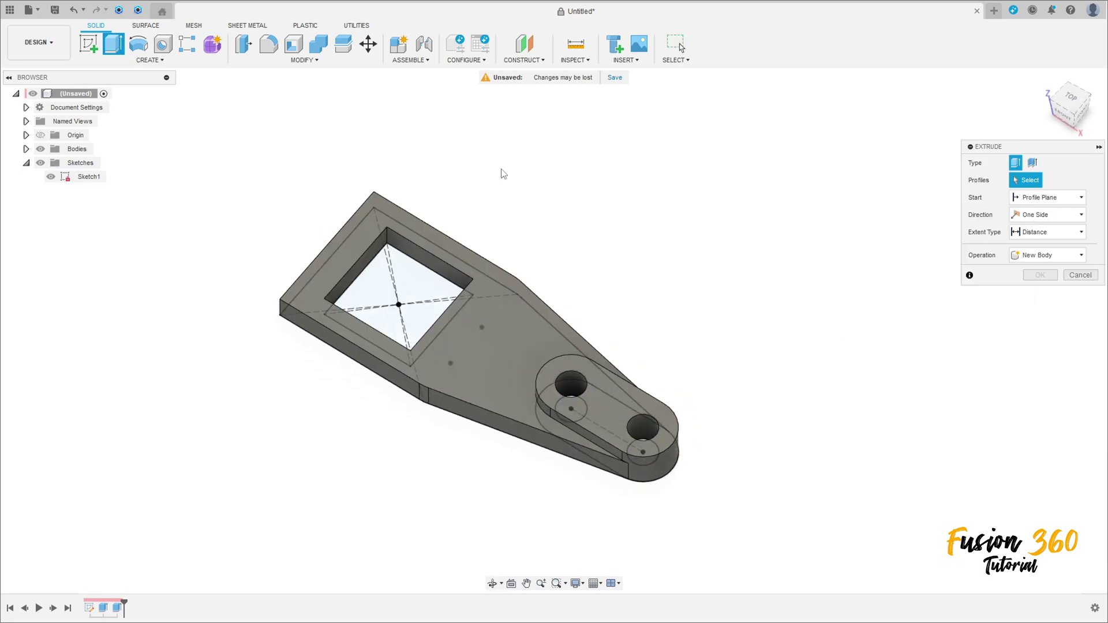
left_click(1034, 164)
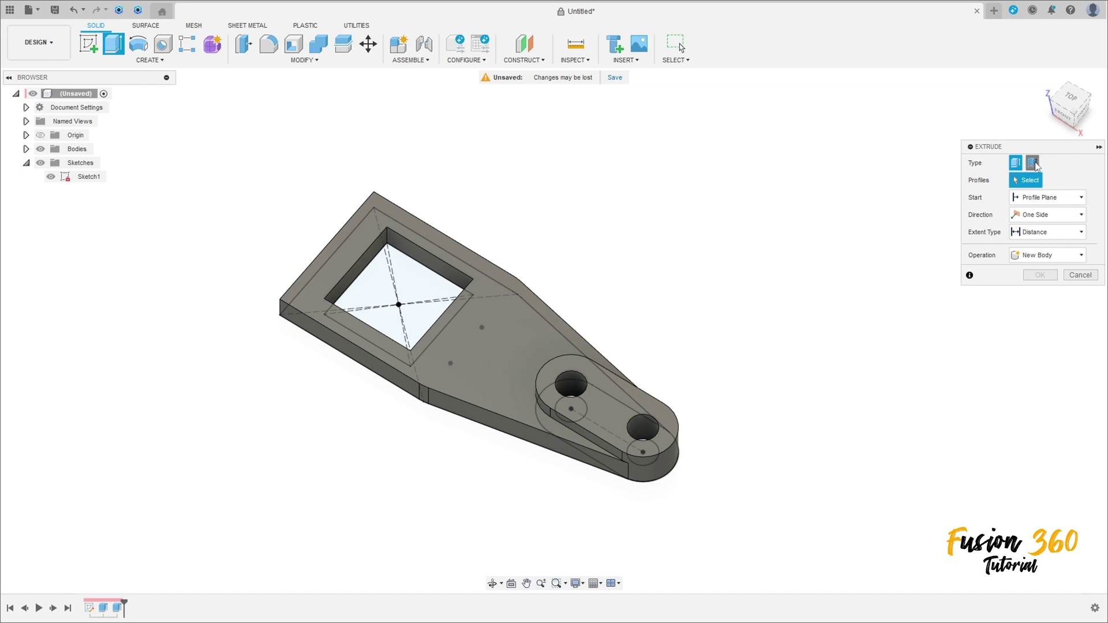
left_click(371, 271)
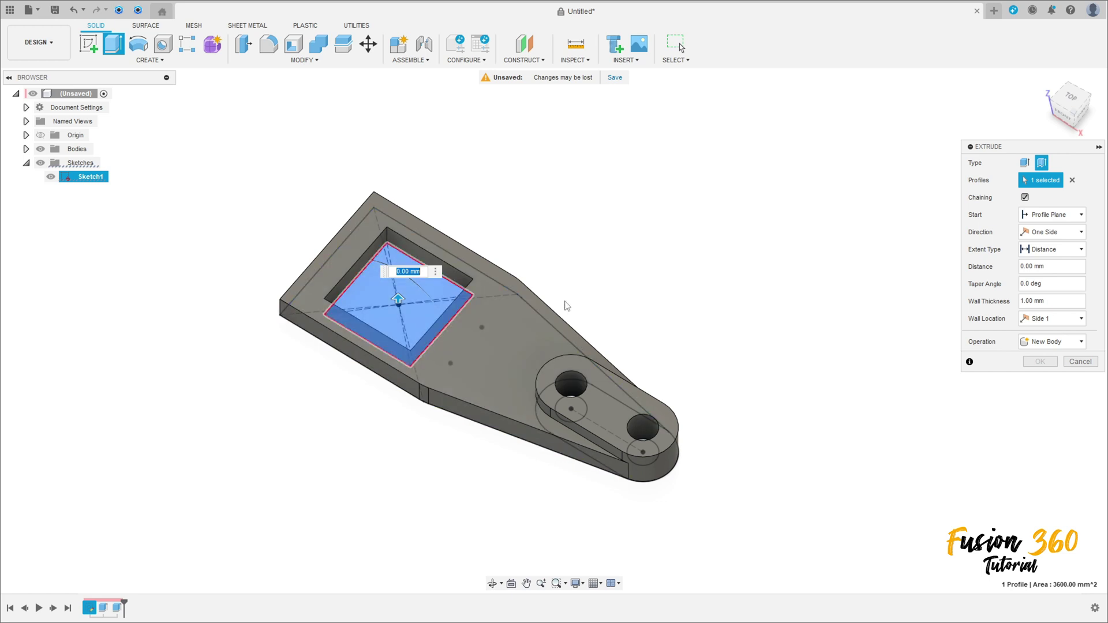
left_click_drag(398, 299, 402, 263)
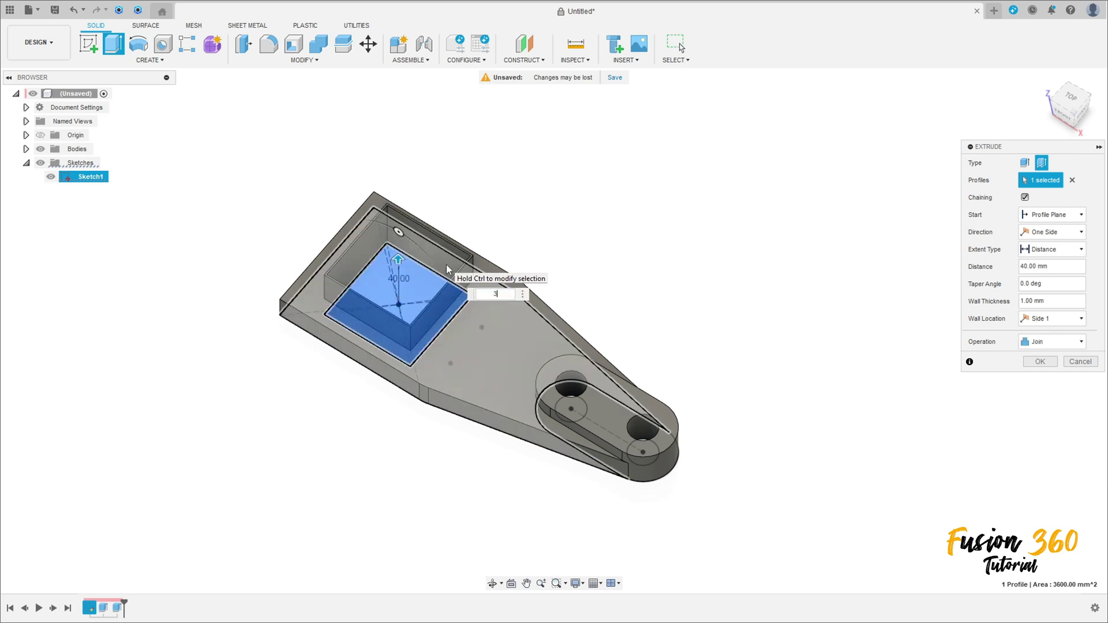
type("30")
middle_click_drag(444, 268, 535, 179, "shift")
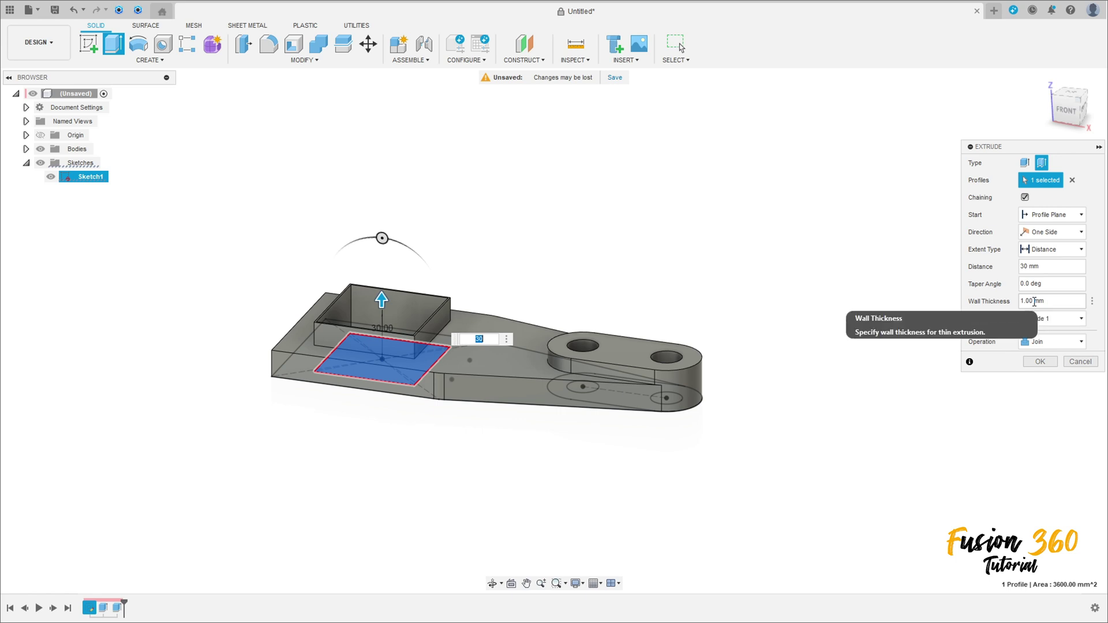
Set the wall thickness to 8 mm, keep the wall on Side 1, and commit the square wall.
left_click(1035, 301)
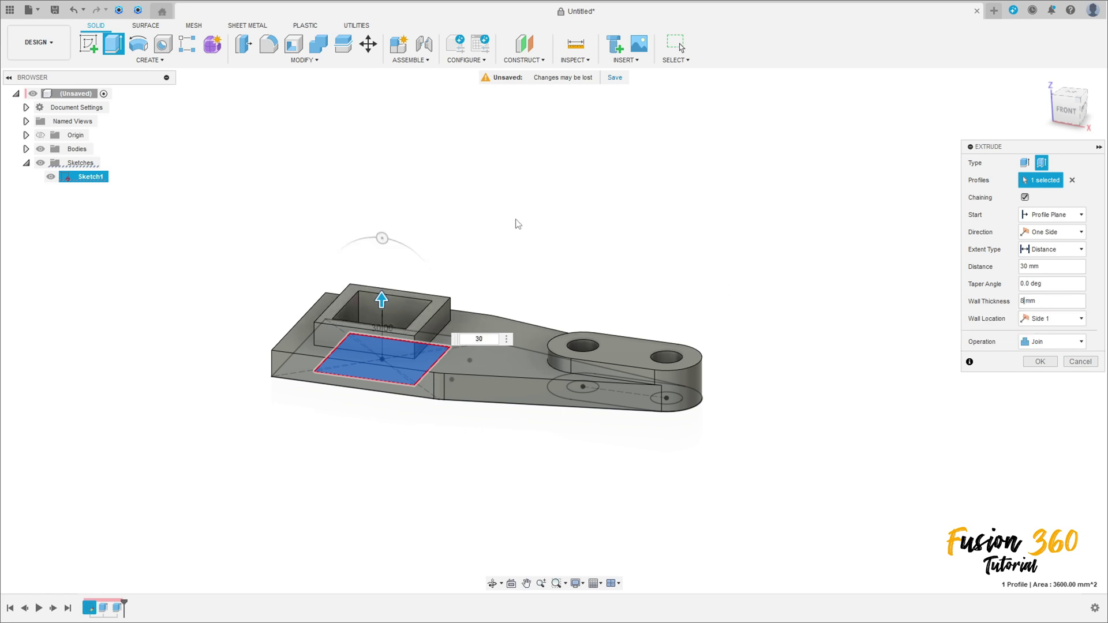
middle_click_drag(518, 223, 652, 297, "shift")
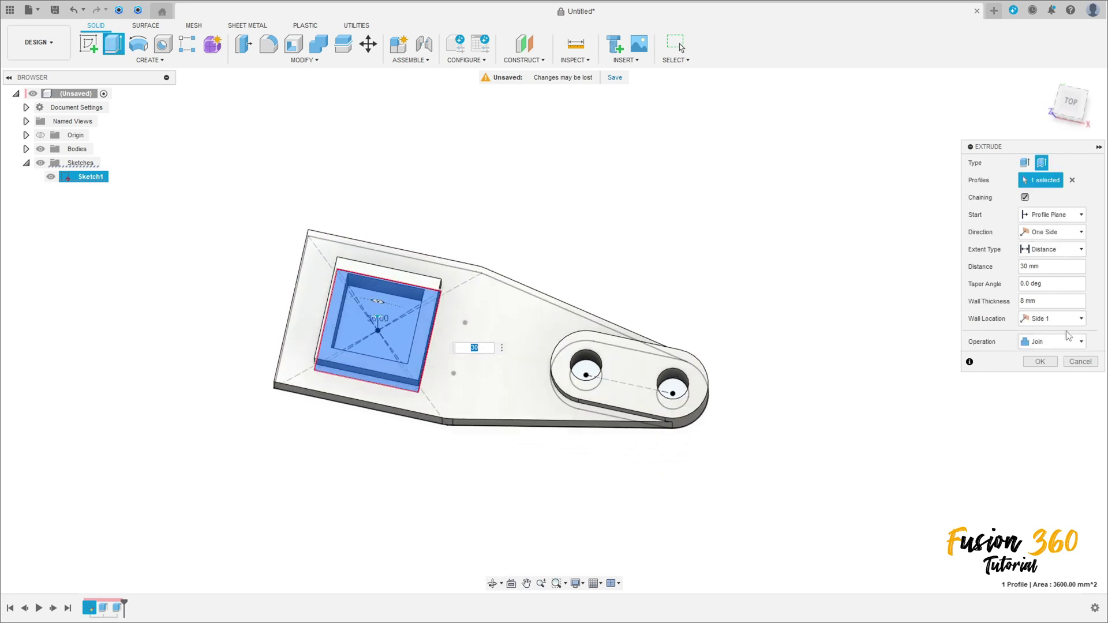
left_click(1054, 319)
left_click(1052, 343)
left_click(1054, 318)
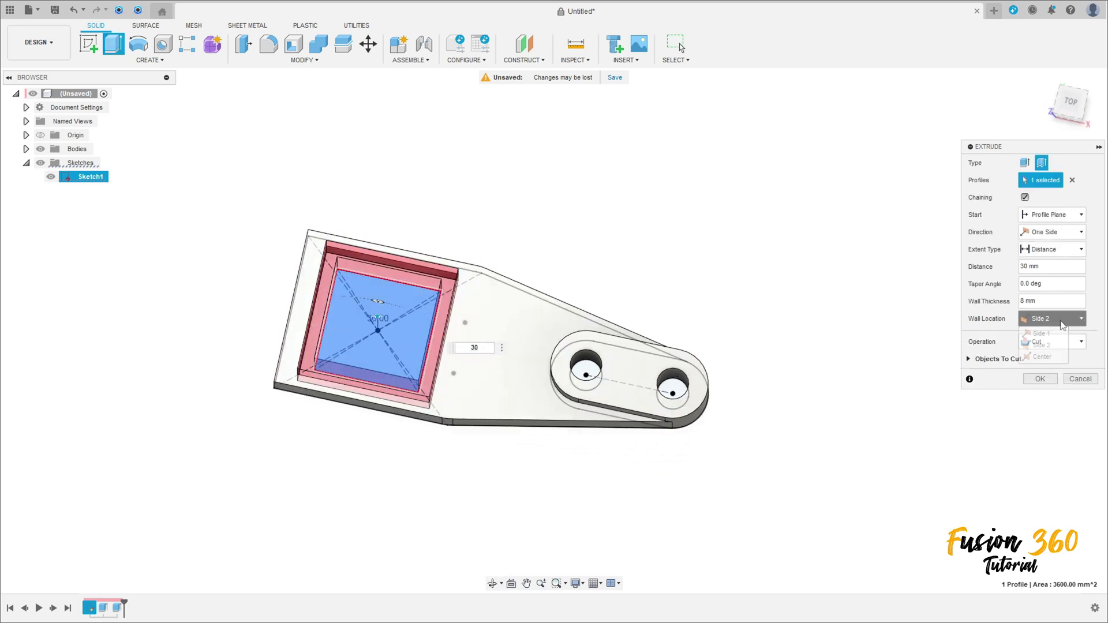
left_click(1055, 331)
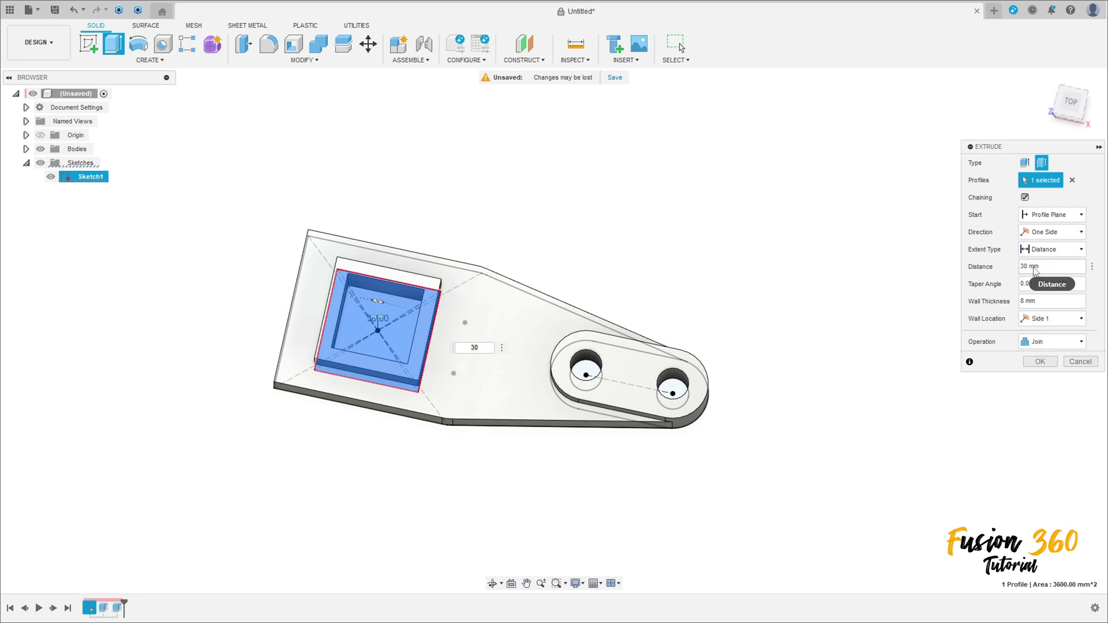
left_click(1040, 362)
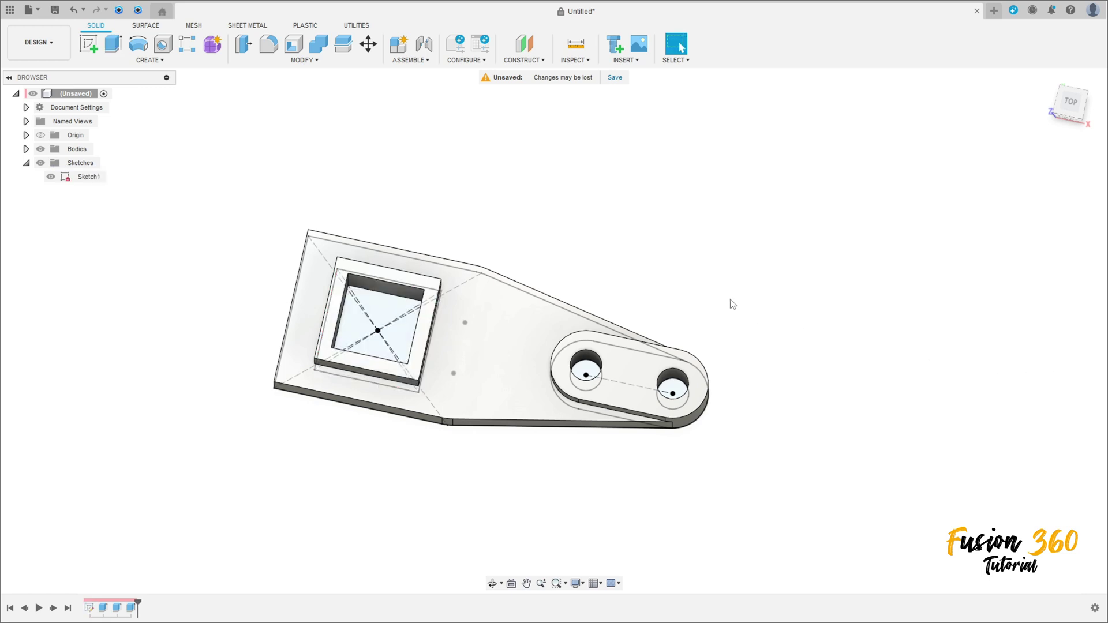
middle_click_drag(732, 304, 598, 259, "shift")
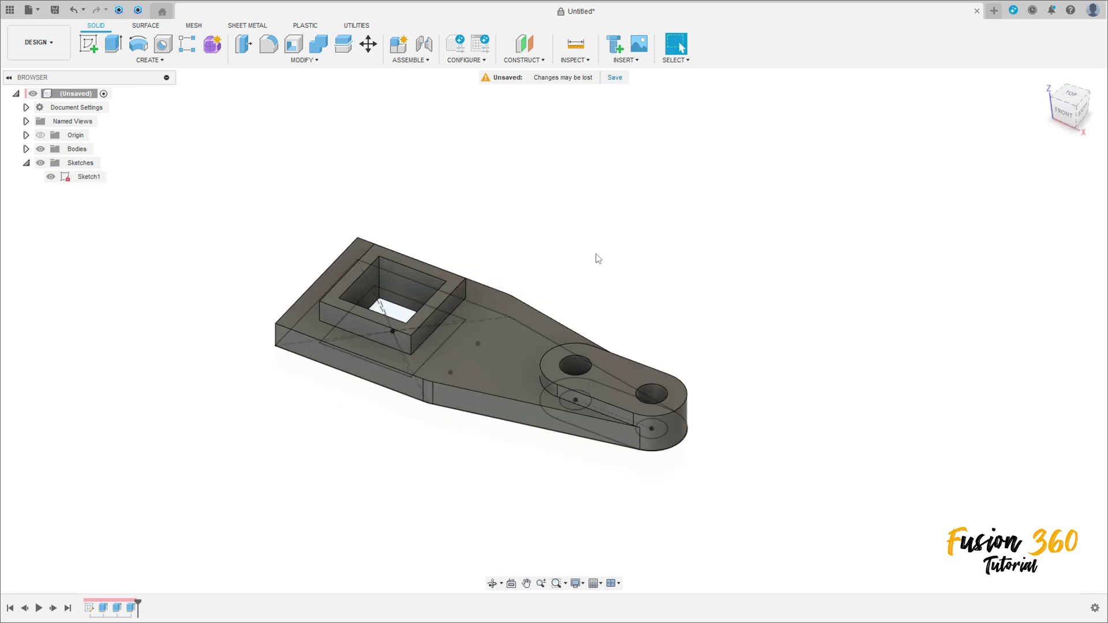
Hide Sketch1 in the Browser and start the Fillet command.
left_click(51, 177)
mouse_move(605, 233)
middle_mouse_down("shift")
mouse_move(594, 250)
mouse_move(564, 254)
mouse_move(292, 237)
mouse_move(235, 251)
middle_mouse_up("shift")
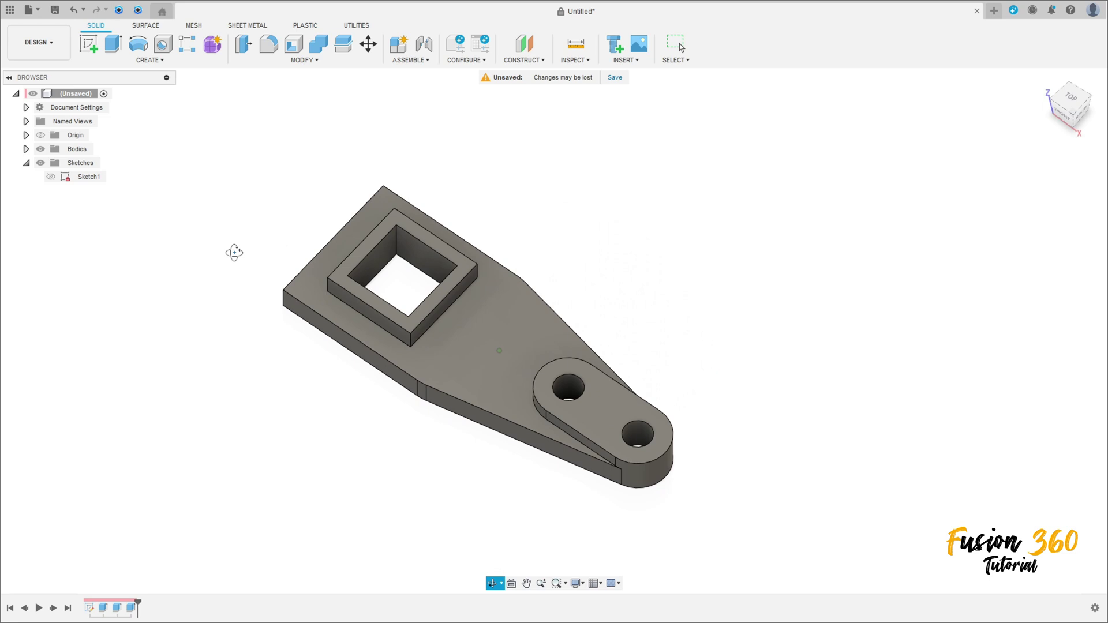
left_click(268, 44)
middle_click_drag(254, 228, 369, 365, "shift")
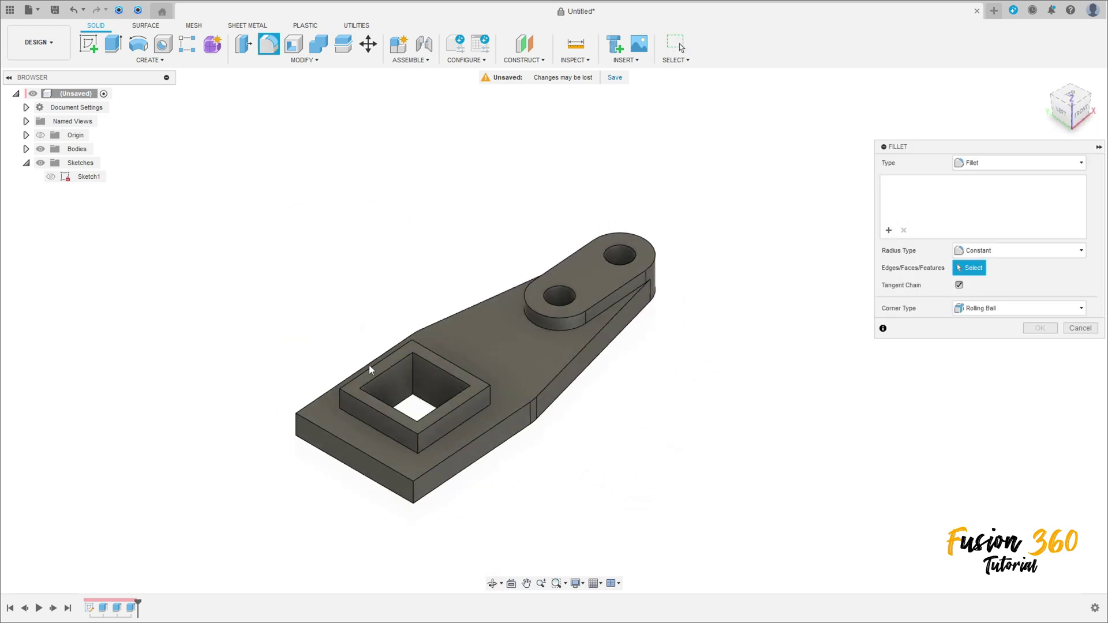
Round the plate's two front corner edges with 10 mm fillets.
left_click(326, 433)
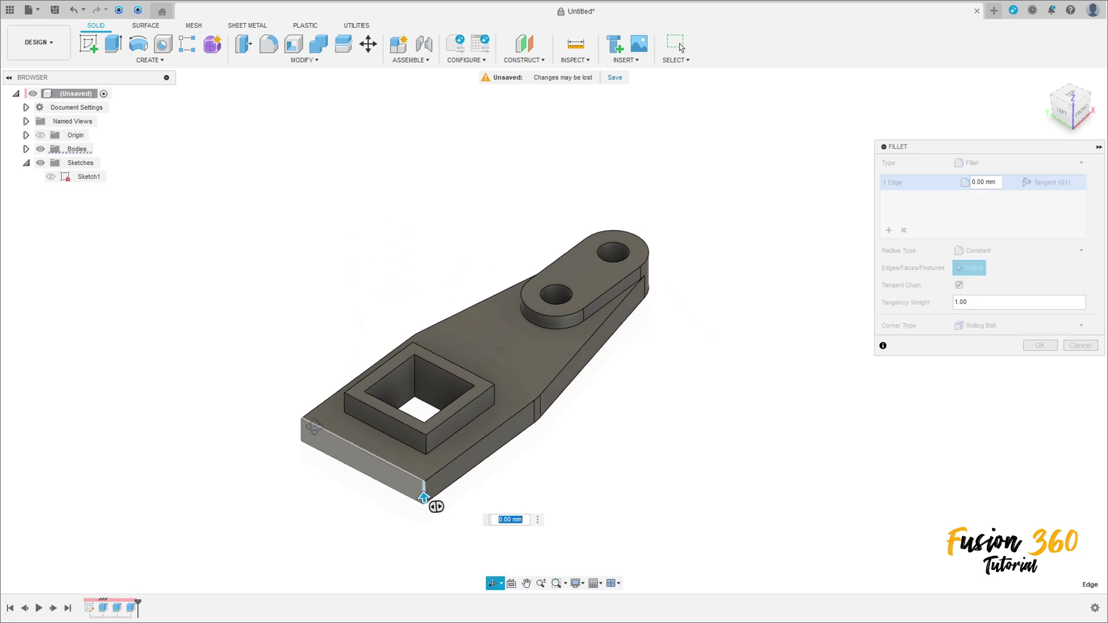
middle_click_drag(326, 433, 389, 458, "shift")
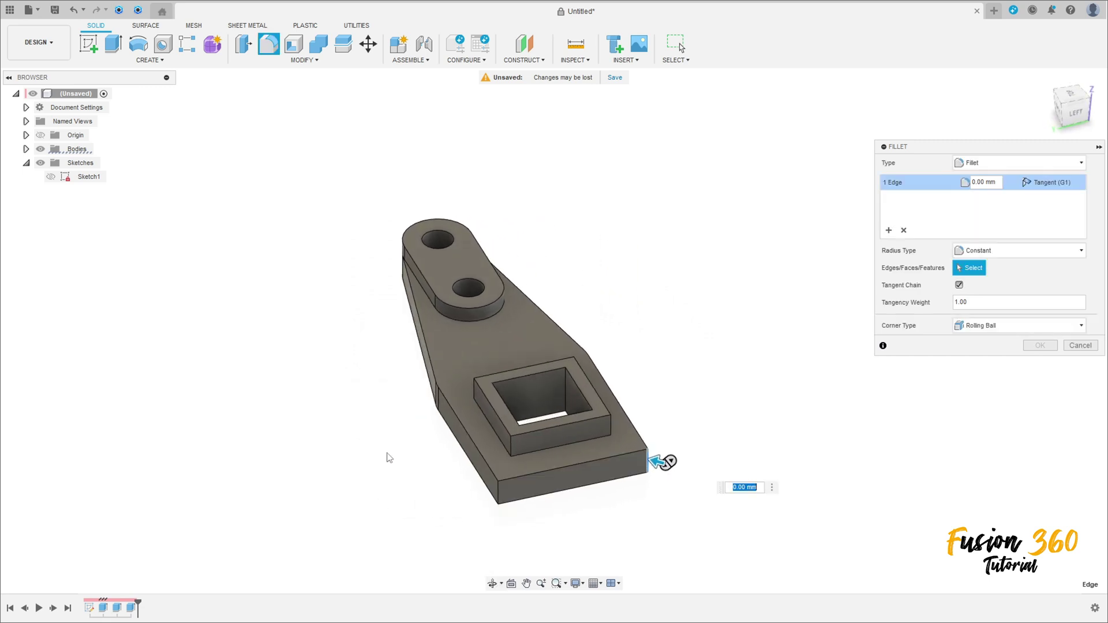
left_click(497, 492)
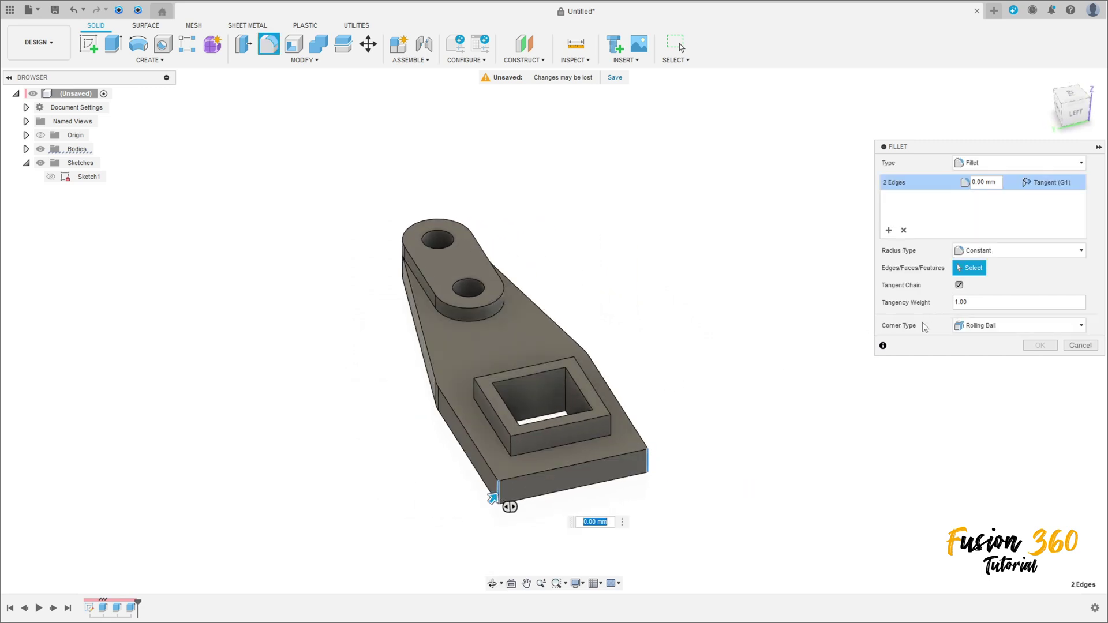
type("10")
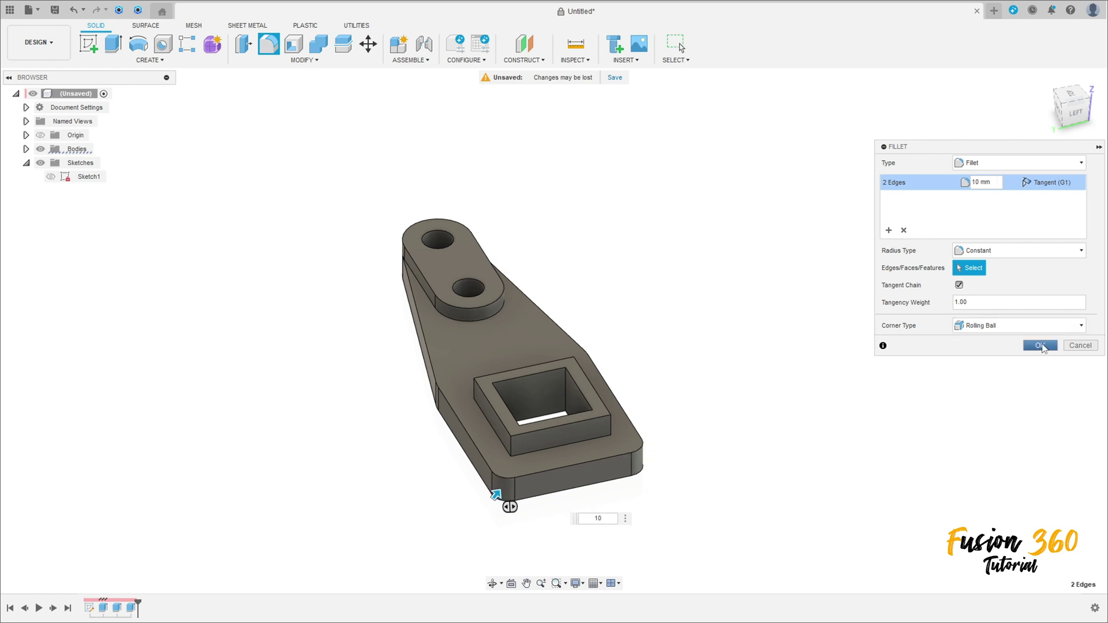
left_click(1041, 345)
Start a new sketch on the square frame's top face.
middle_click_drag(818, 339, 656, 346, "shift")
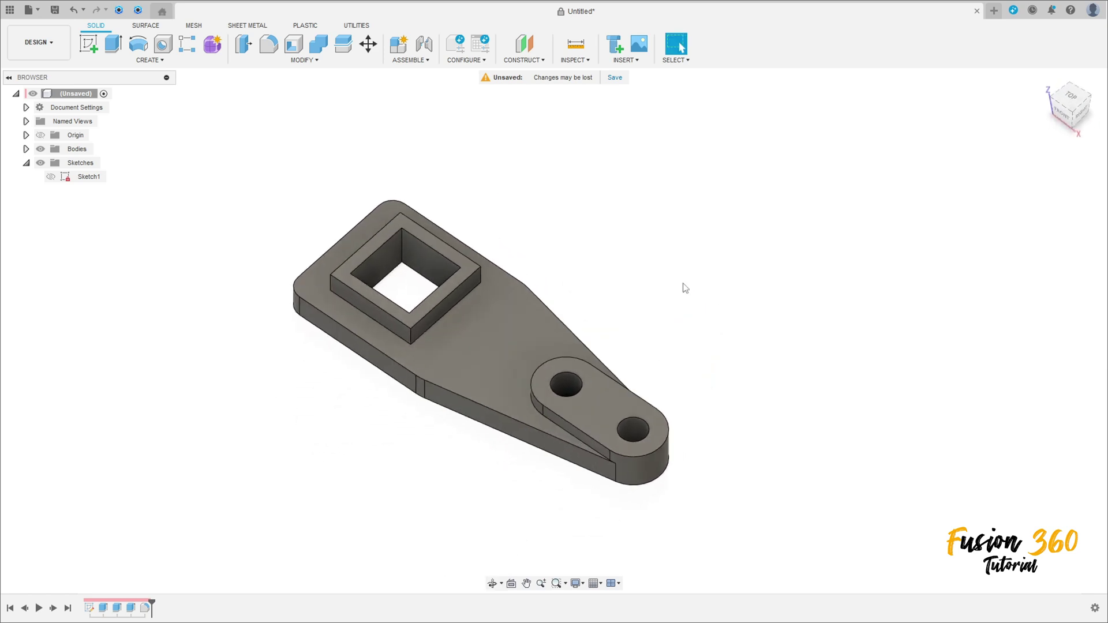
left_click(88, 43)
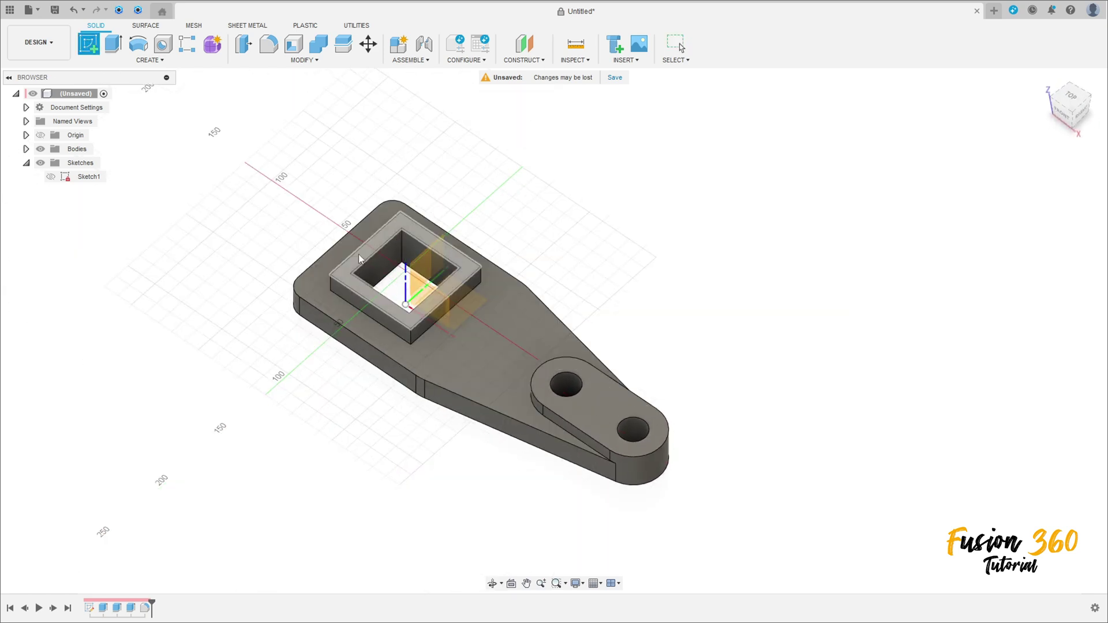
left_click(359, 254)
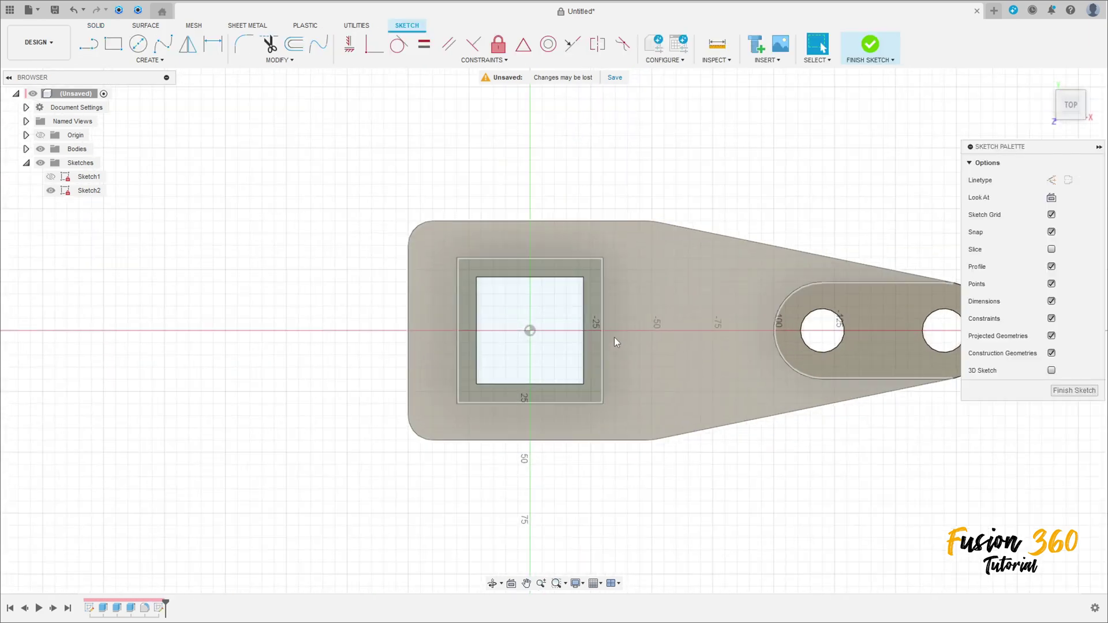
scroll(611, 336, "up", 2)
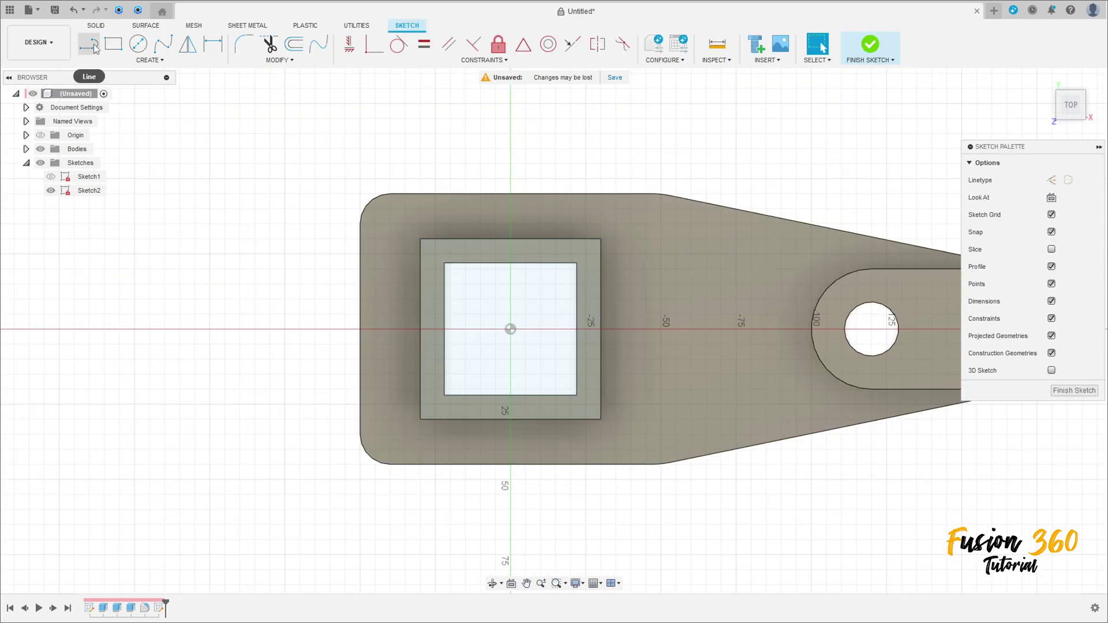
Draw four lines from the sketch origin to each corner of the square.
left_click(96, 48)
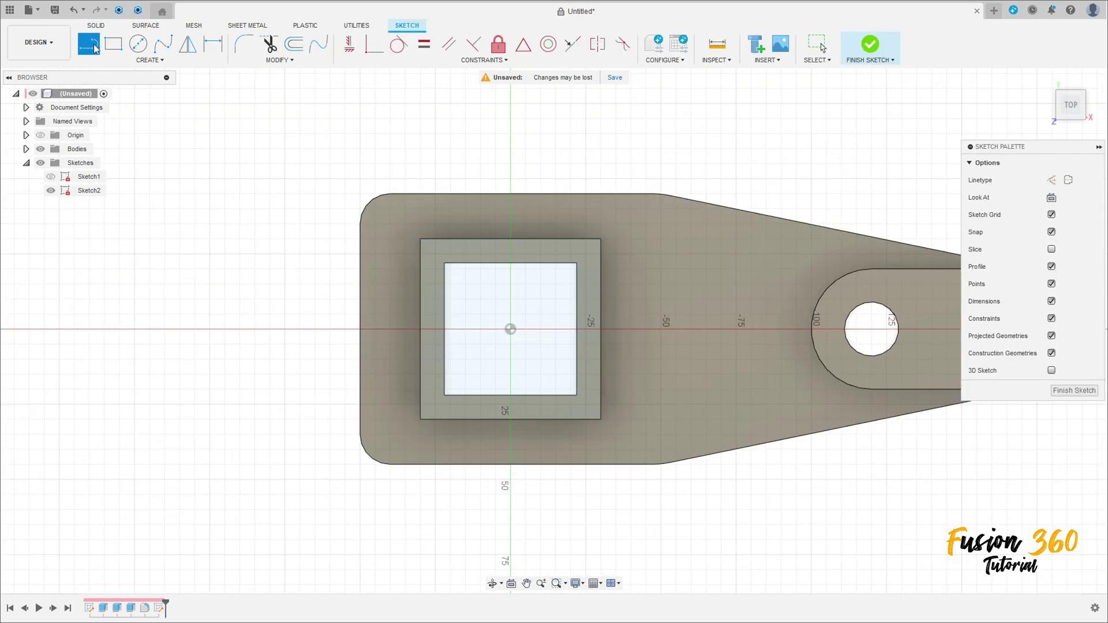
left_click(511, 330)
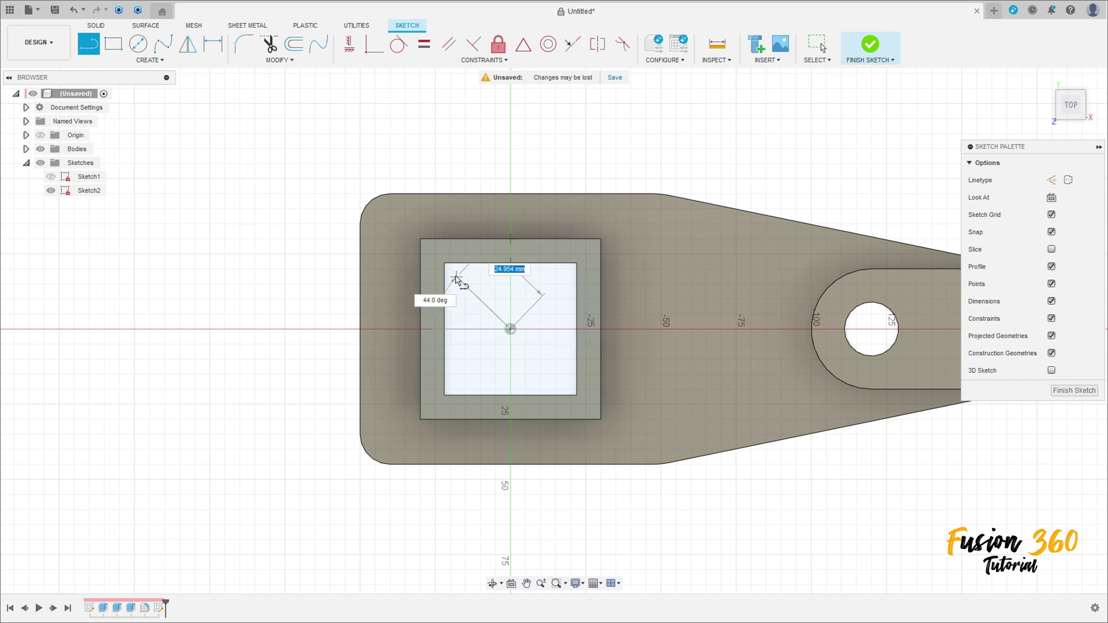
key("Escape")
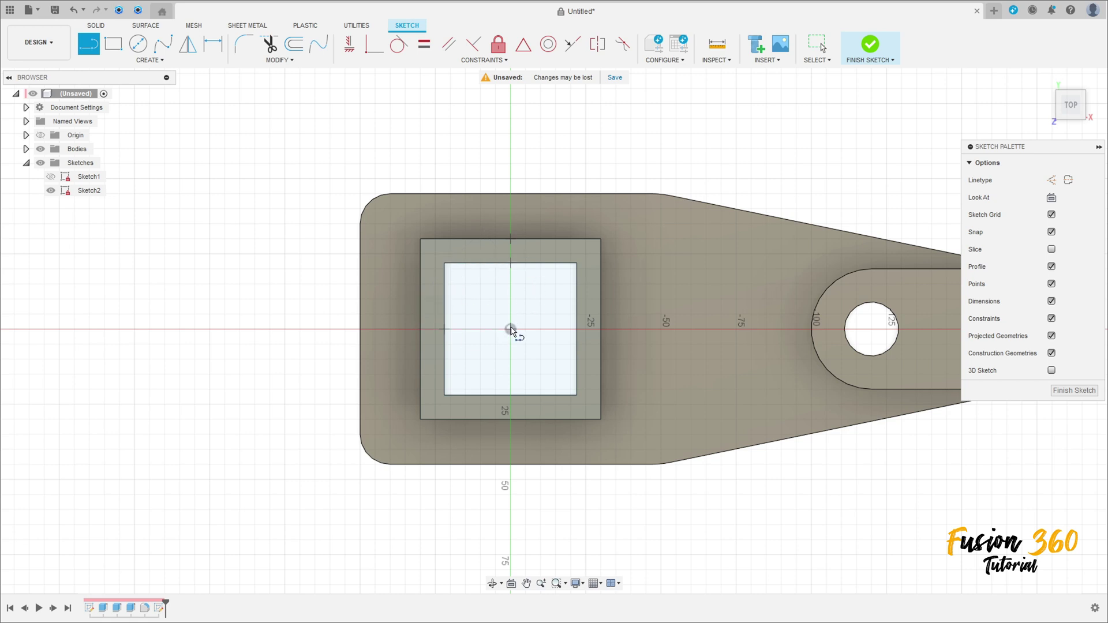
left_click(511, 330)
left_click(444, 264)
left_click(511, 330)
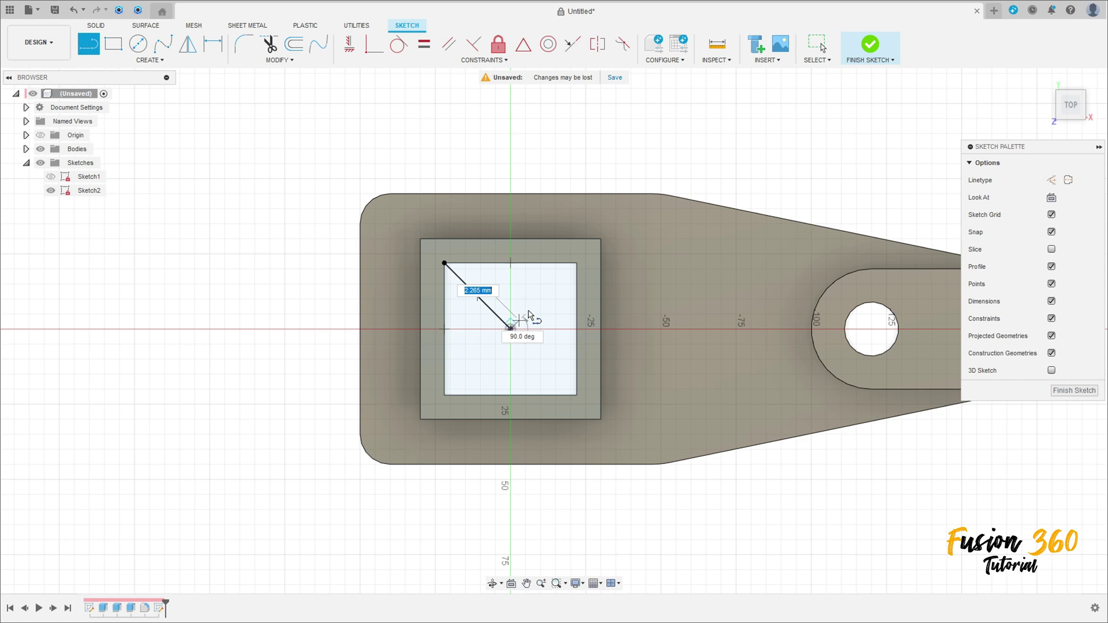
left_click(577, 263)
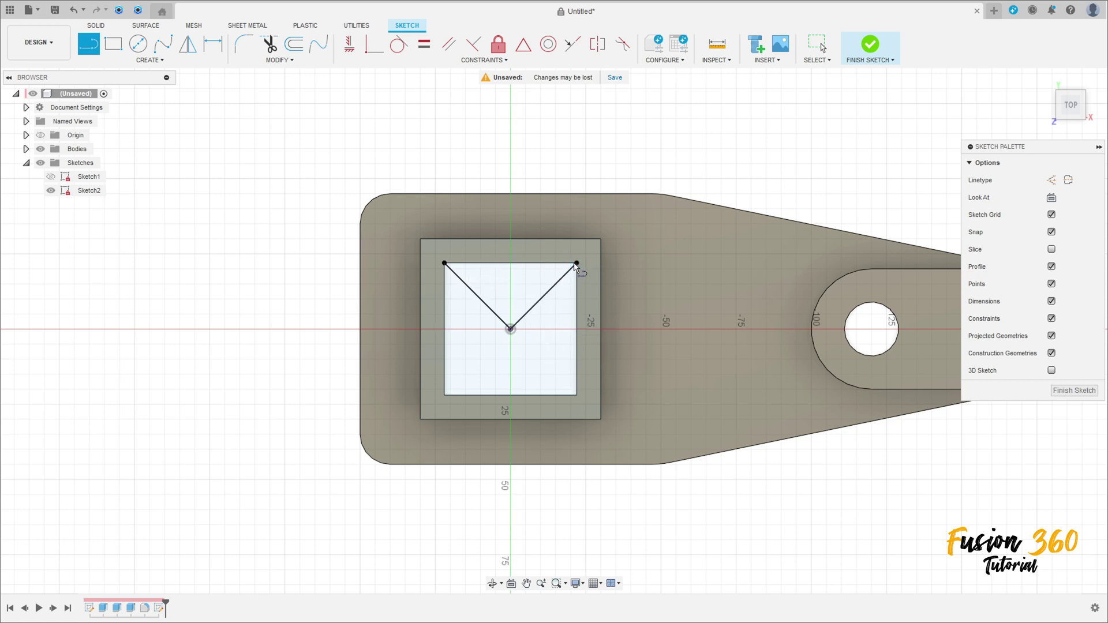
left_click(511, 329)
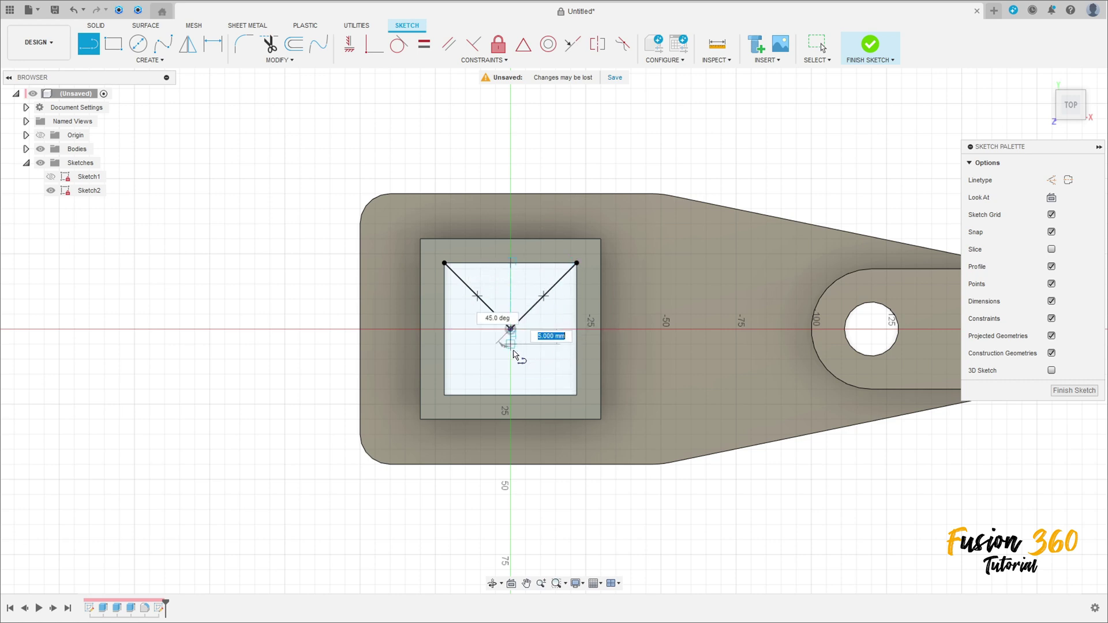
left_click(576, 395)
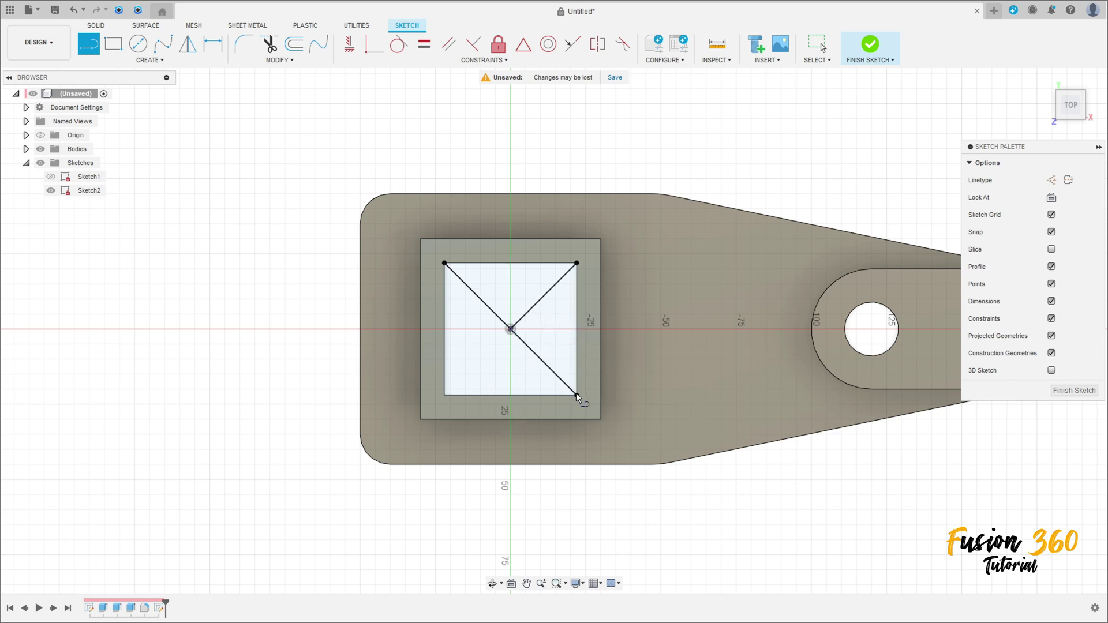
left_click(511, 330)
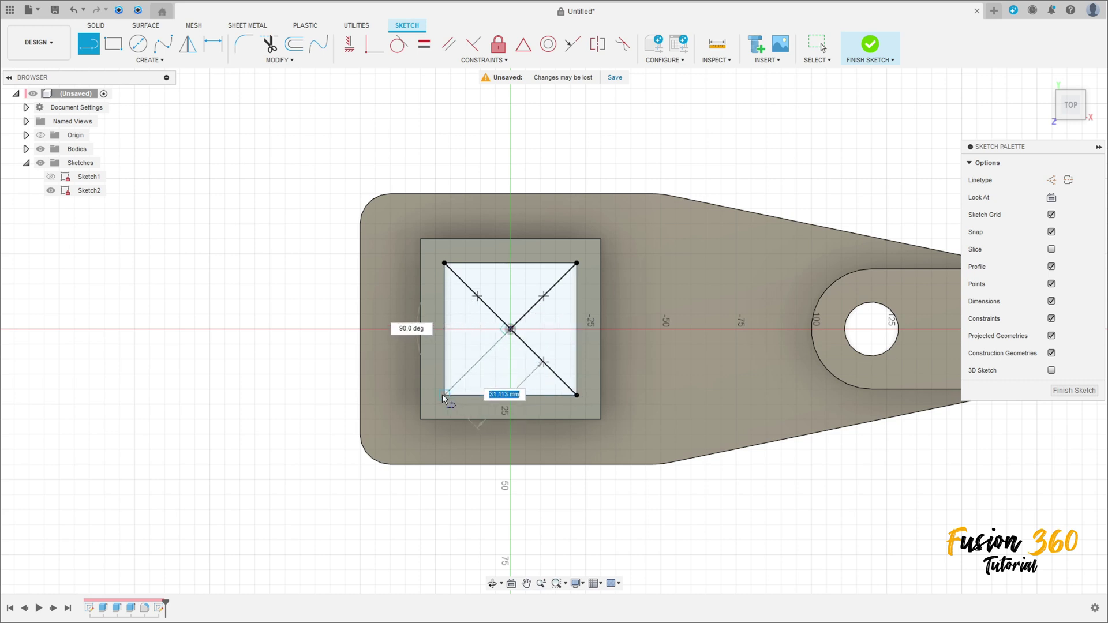
left_click(445, 395)
Draw horizontal and vertical midlines through the square's centre and finish Sketch2.
left_click(445, 396)
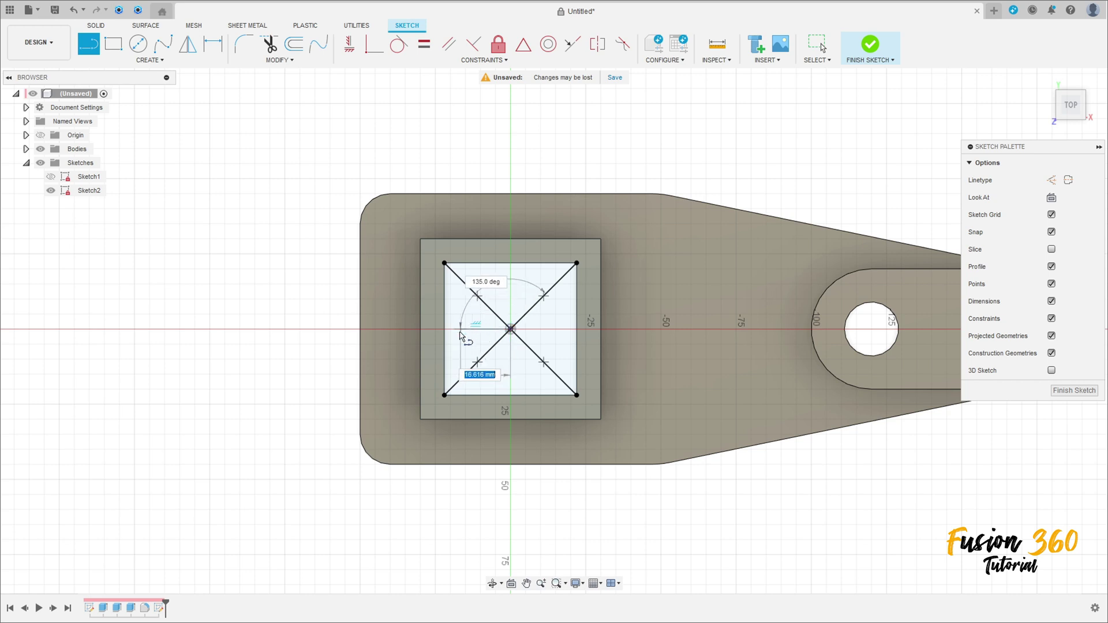
left_click(445, 330)
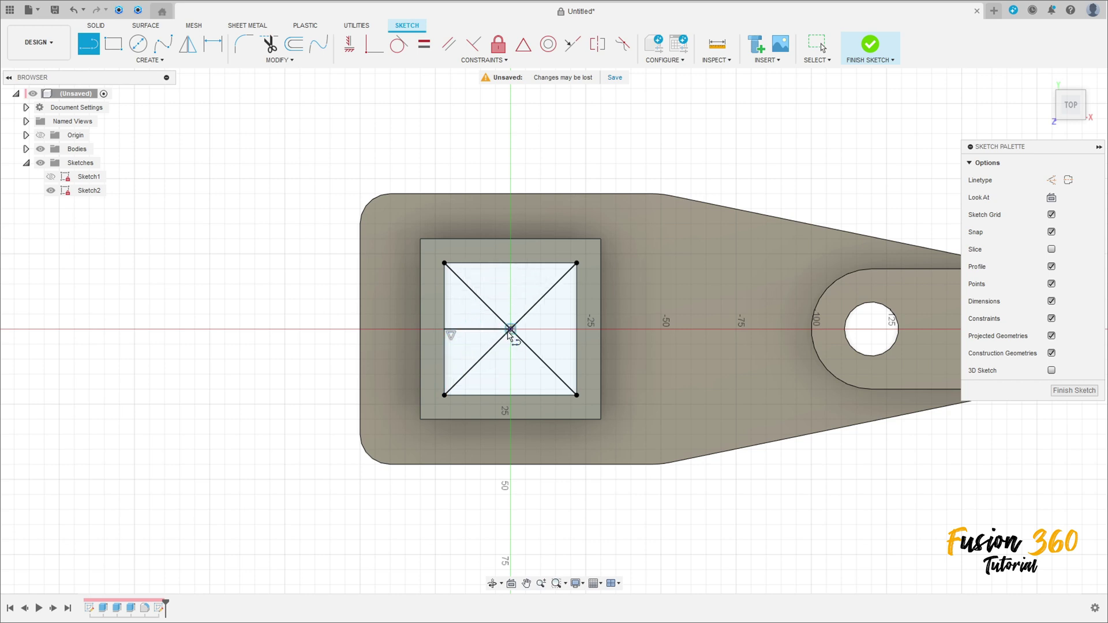
left_click(577, 330)
left_click(510, 329)
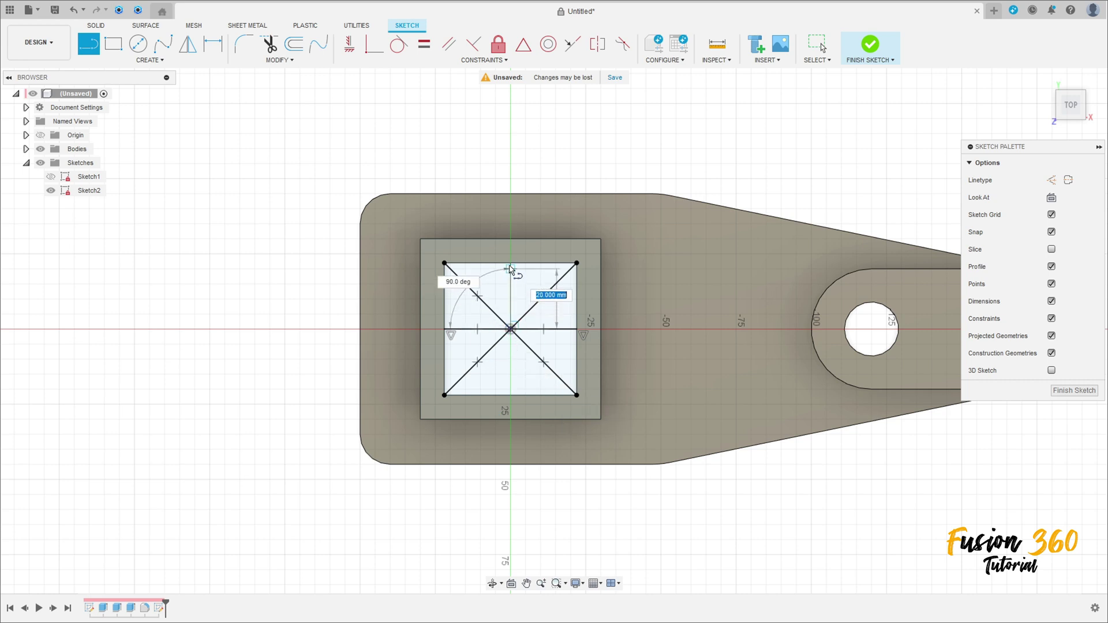
left_click(510, 264)
left_click(511, 329)
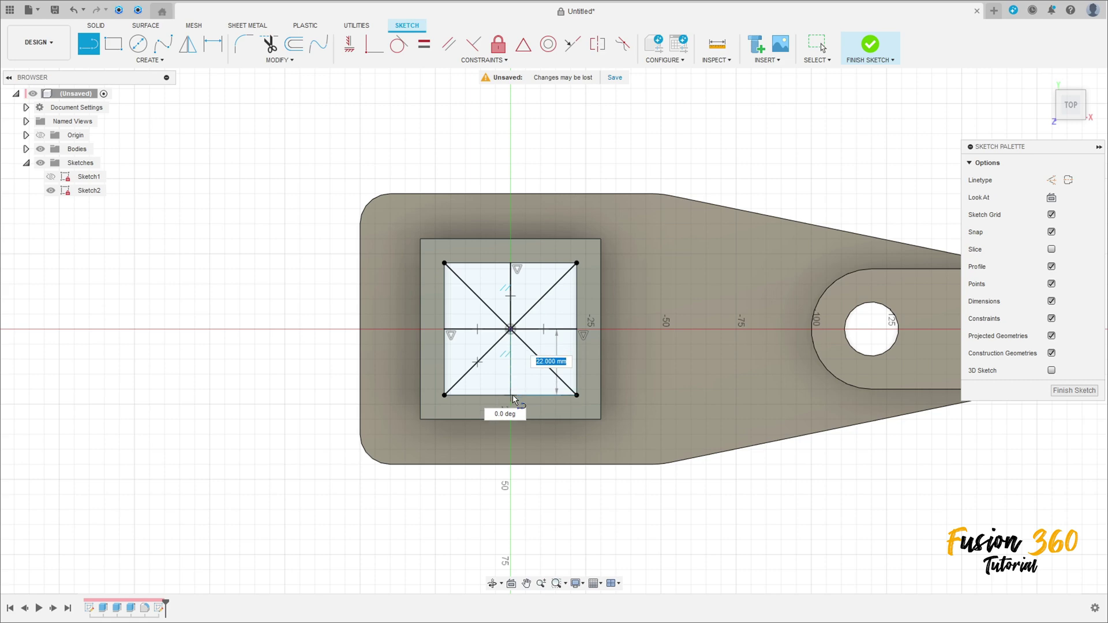
left_click(510, 396)
middle_click_drag(624, 334, 611, 292, "shift")
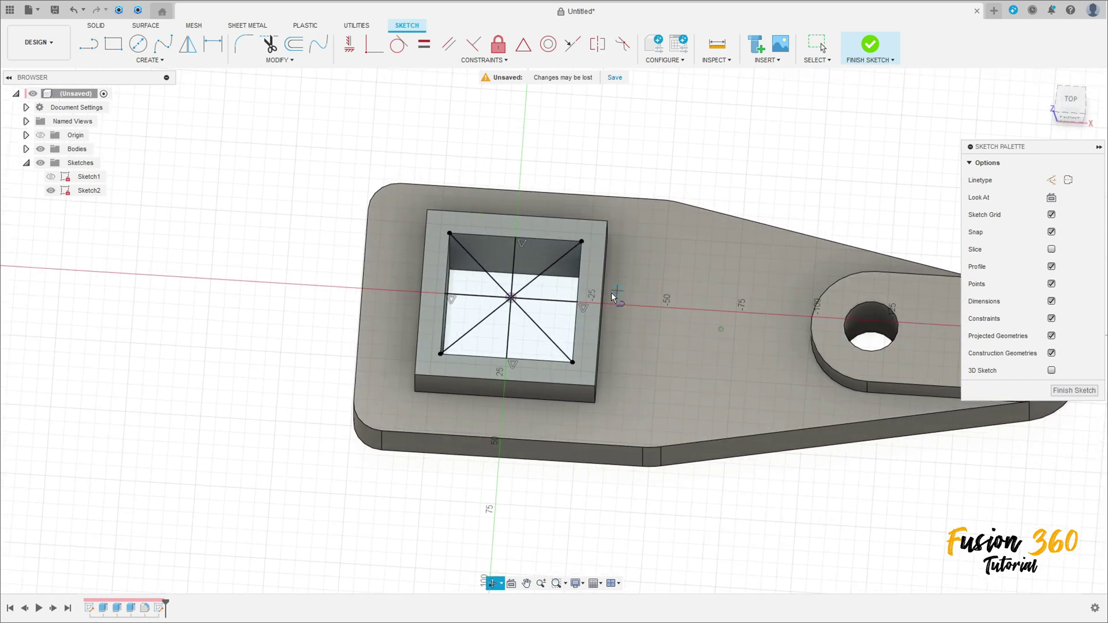
left_click(870, 44)
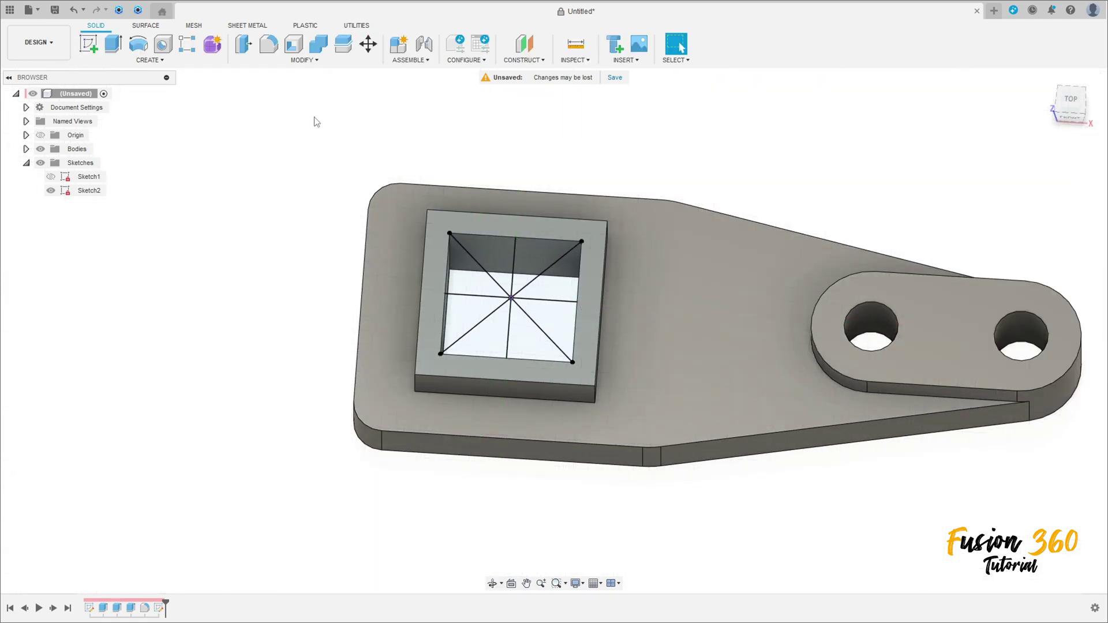
left_click(152, 60)
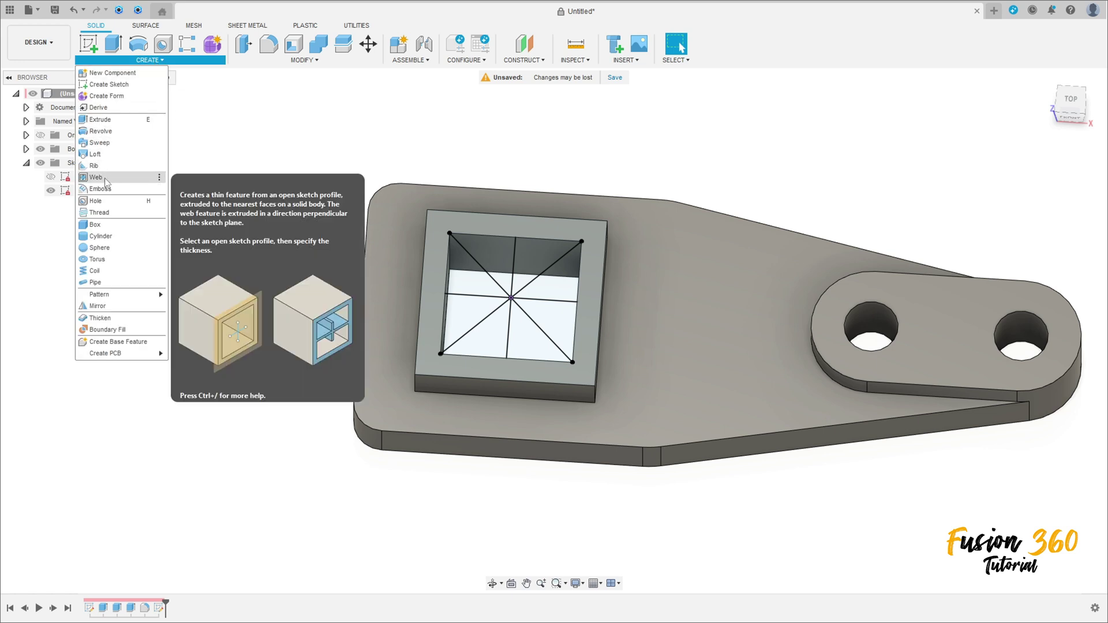
Start a Web feature and select the radial sketch lines as its profiles.
left_click(96, 177)
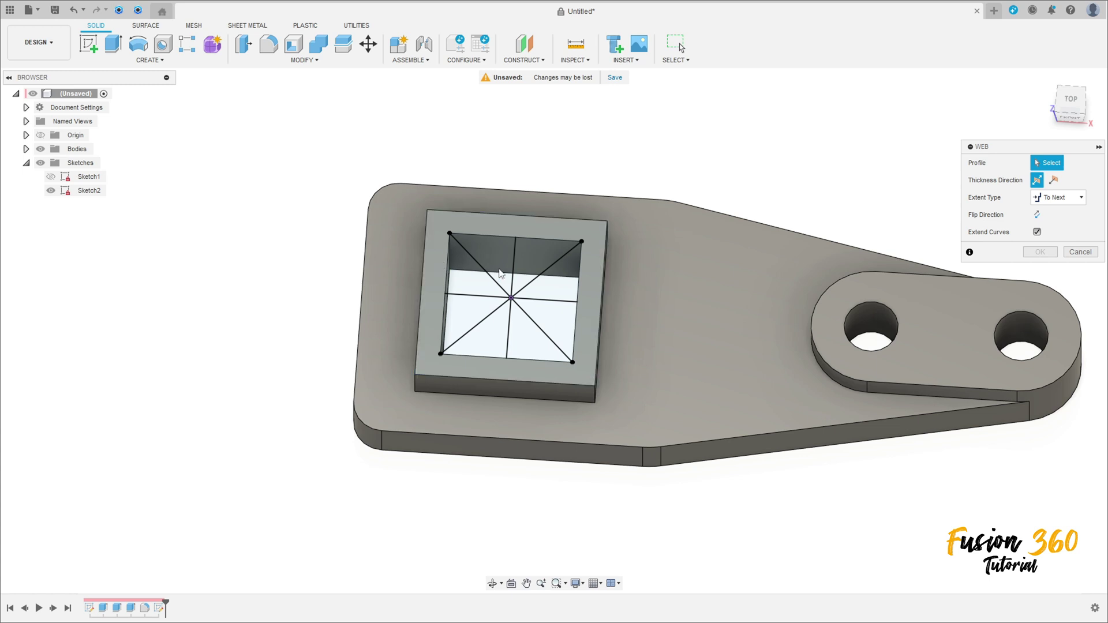
left_click(496, 280)
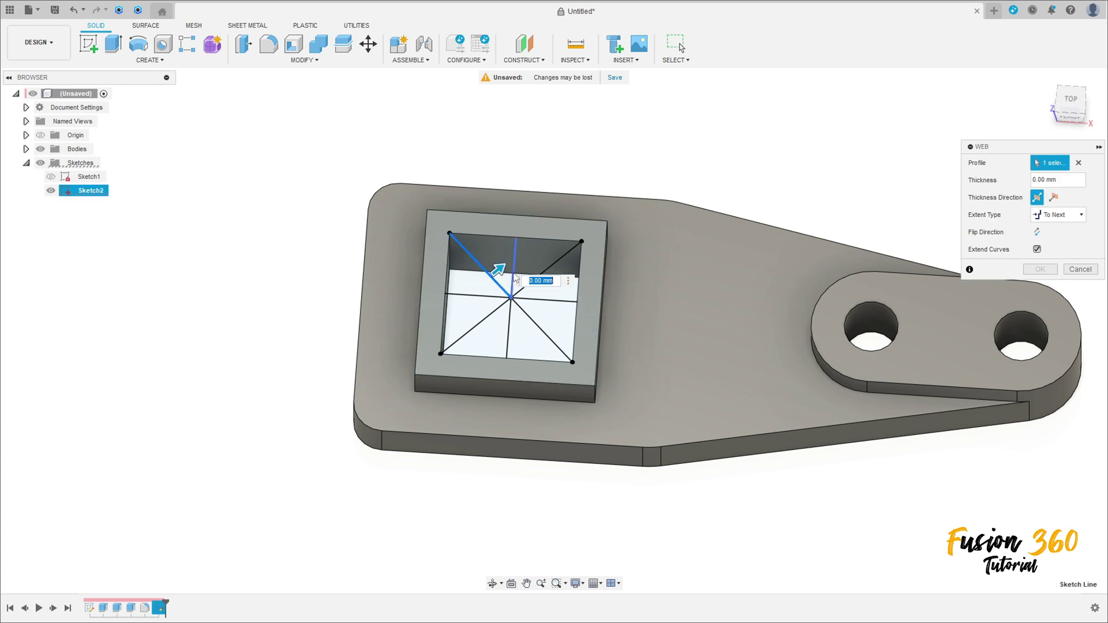
left_click(547, 269)
left_click(546, 305)
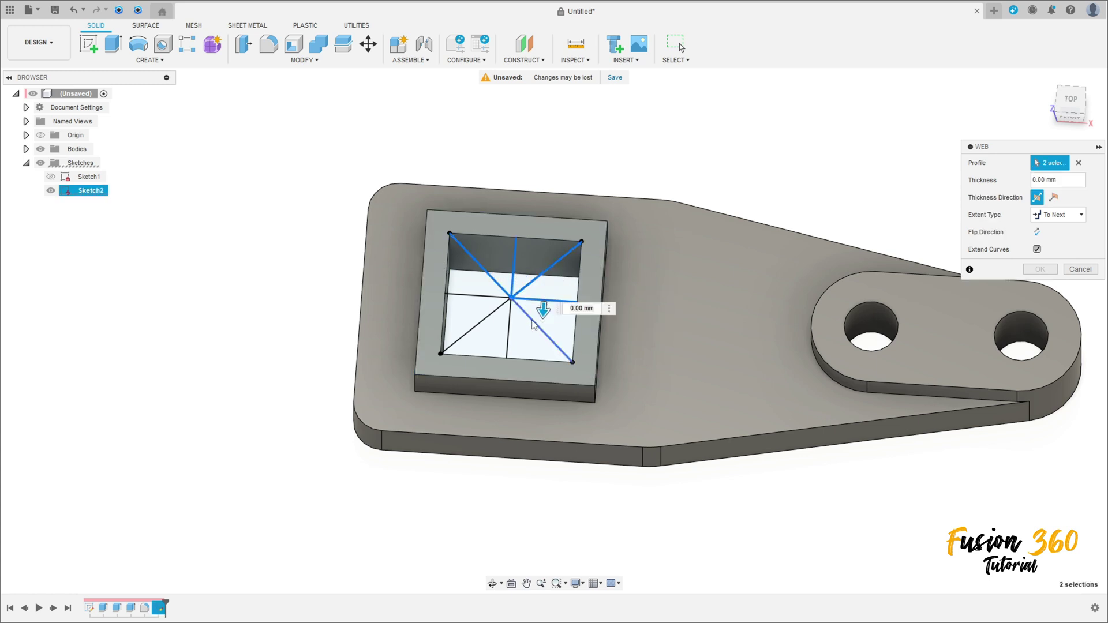
left_click(533, 321)
left_click(476, 327)
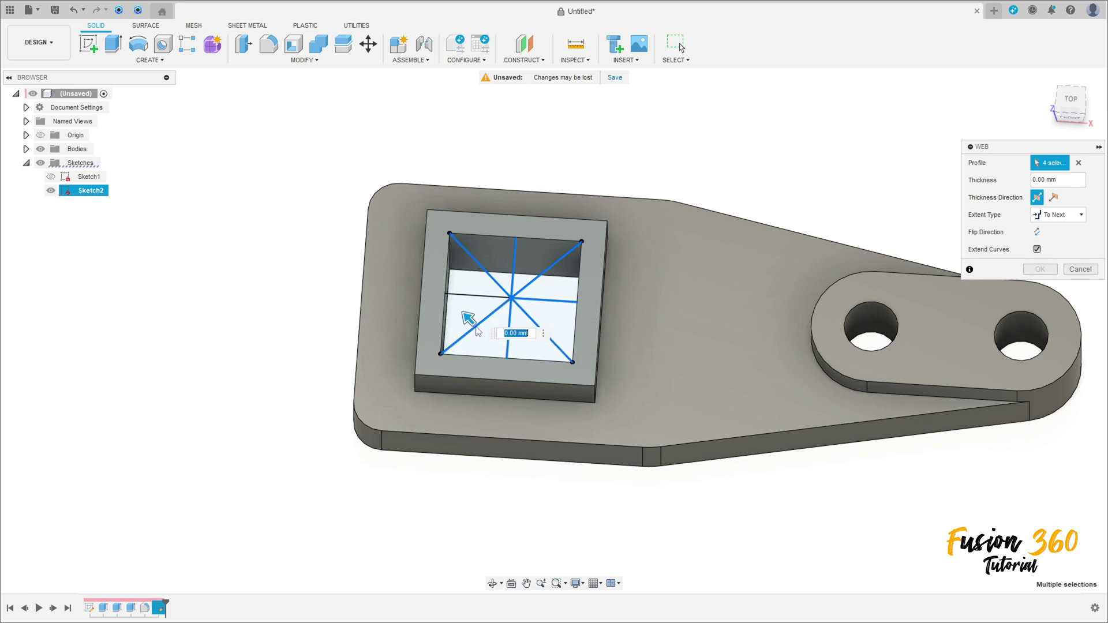
left_click(479, 298)
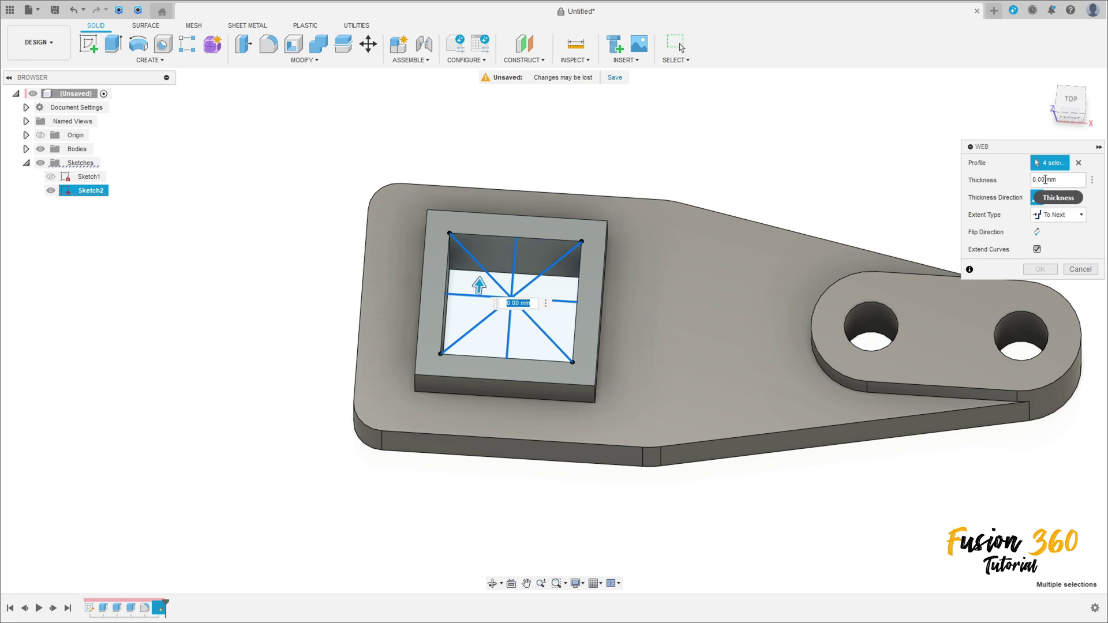
Set the web thickness to 3 mm and create the ribs.
left_click_drag(478, 284, 478, 312)
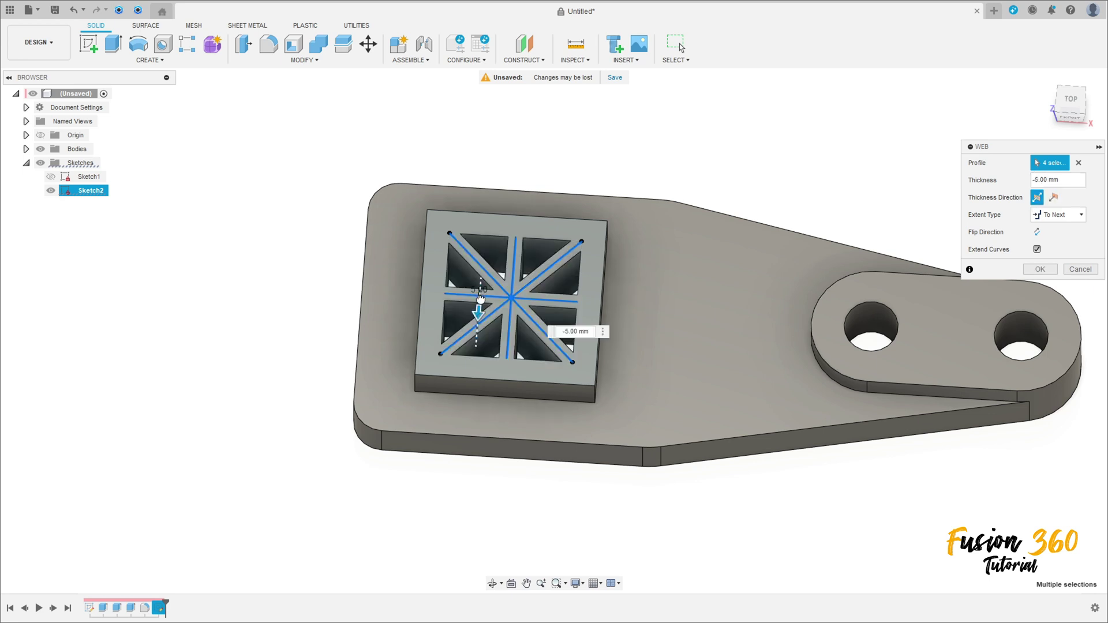
left_click(1062, 181)
type("3")
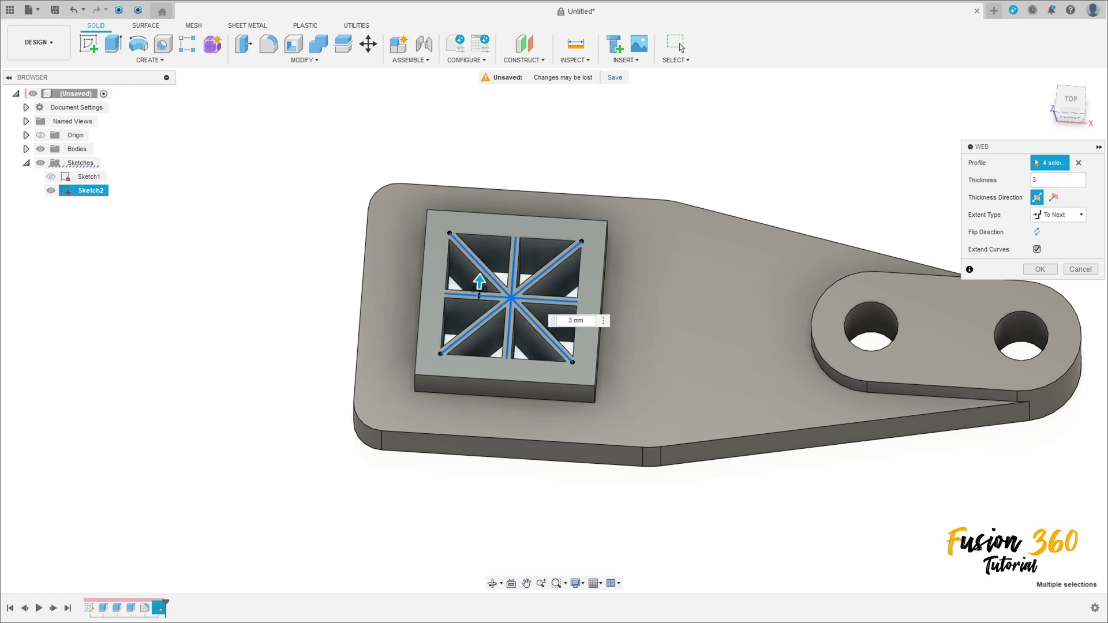
middle_click_drag(658, 228, 716, 185, "shift")
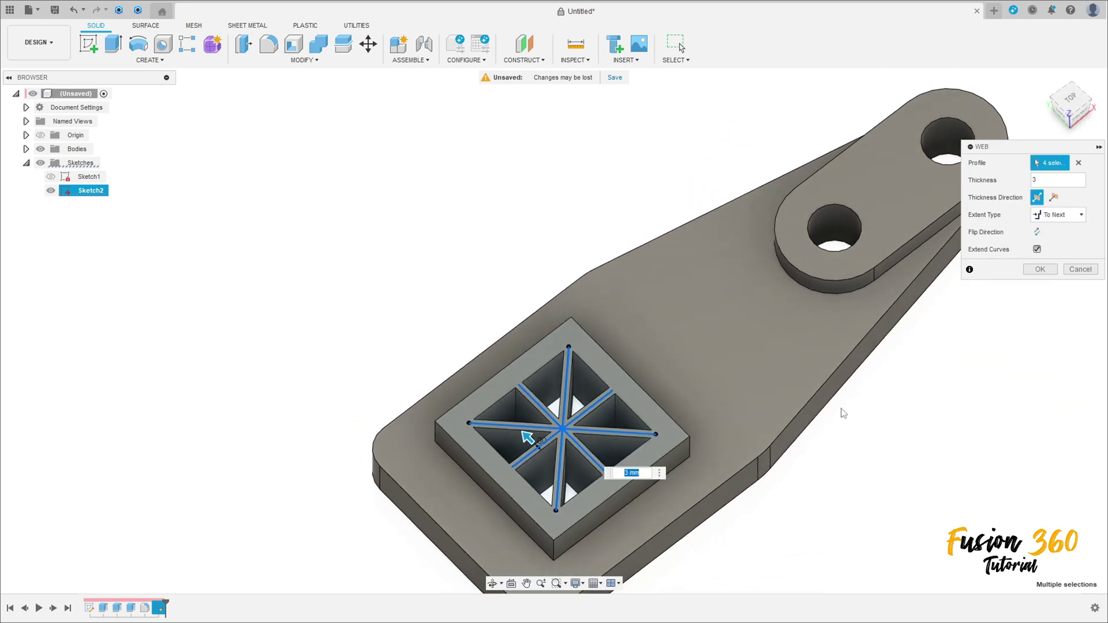
middle_click_drag(570, 390, 581, 370, "shift")
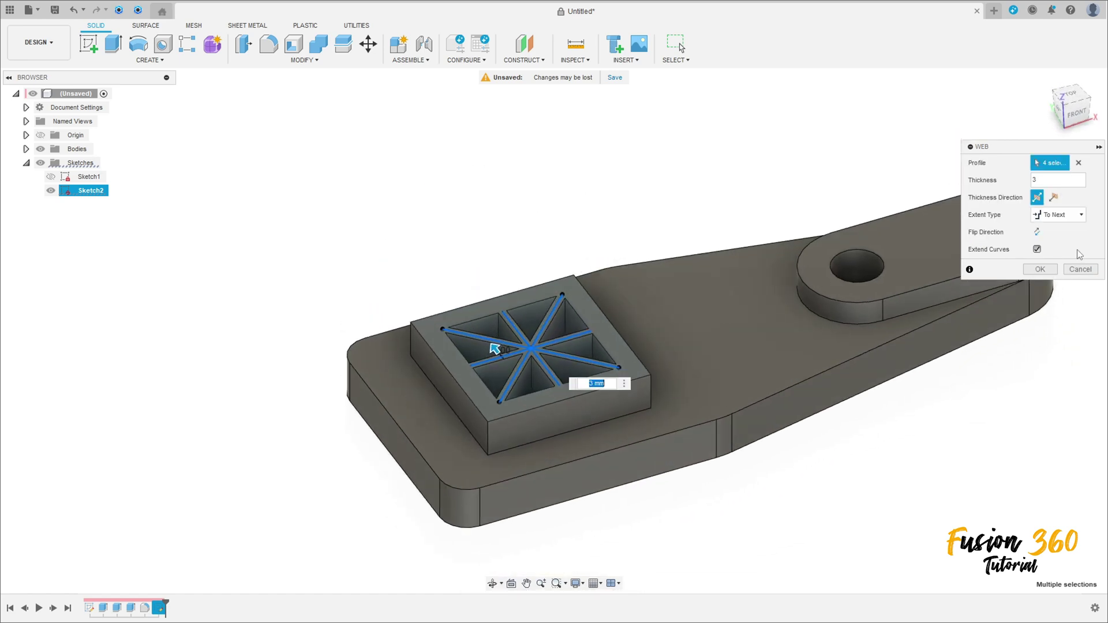
left_click(1040, 270)
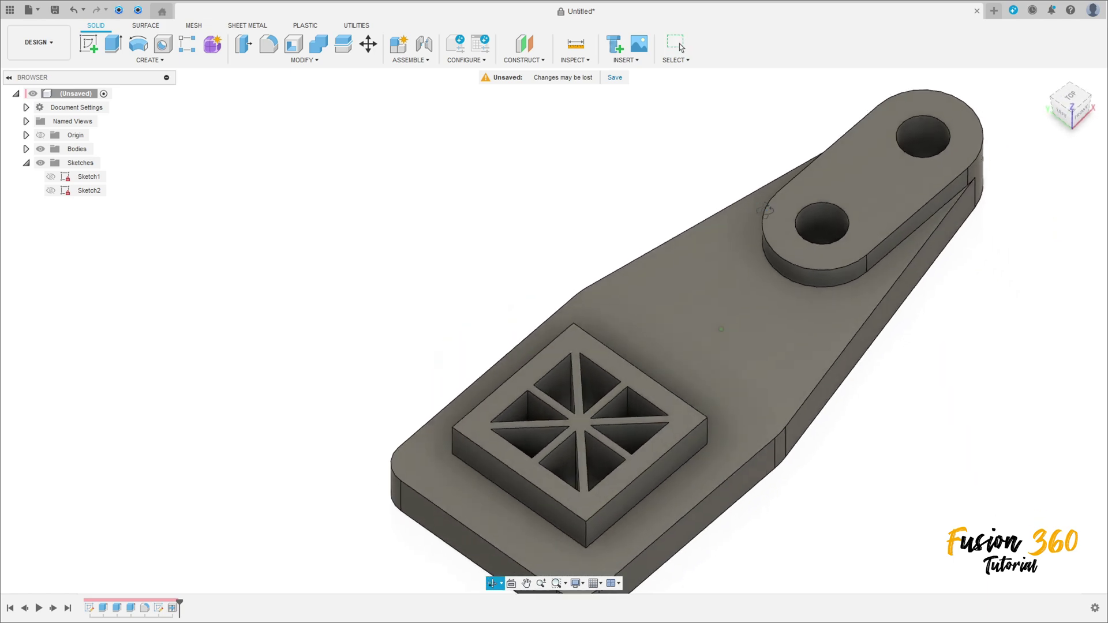